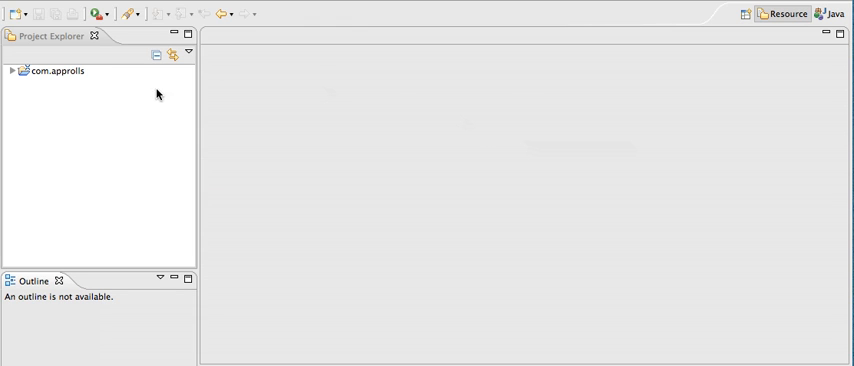
Start the New wizard and choose a plain General project.
left_click(17, 16)
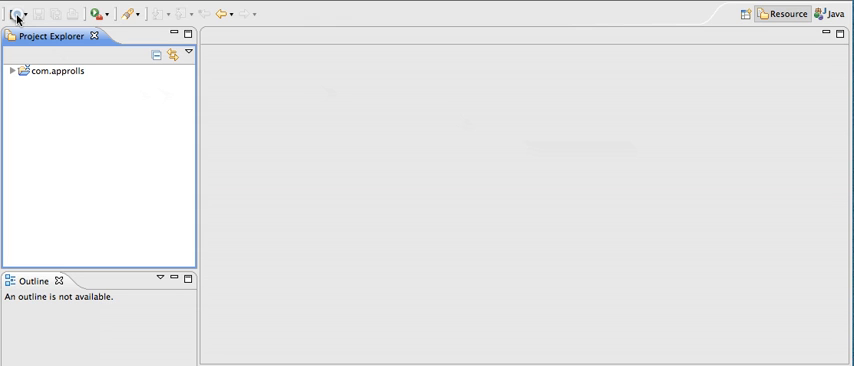
left_click(17, 16)
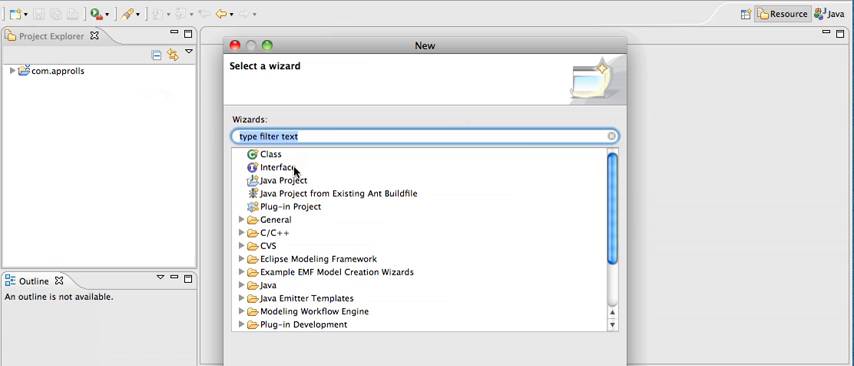
left_click(240, 220)
left_click(285, 259)
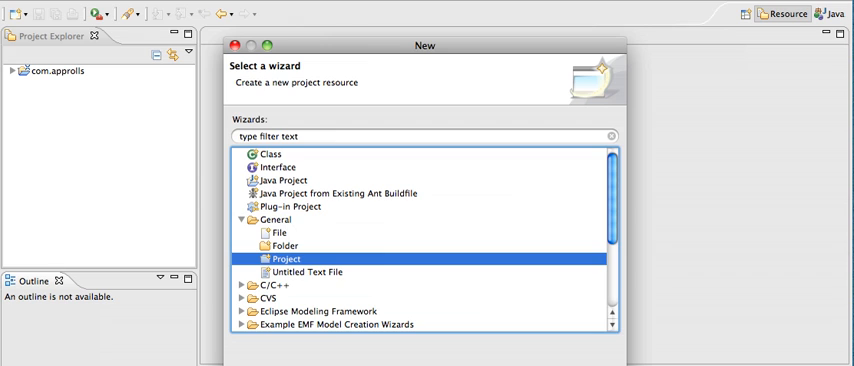
key("Return")
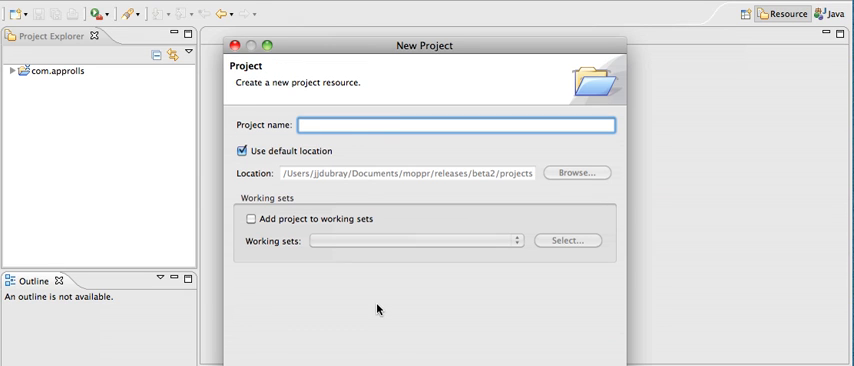
type("com/")
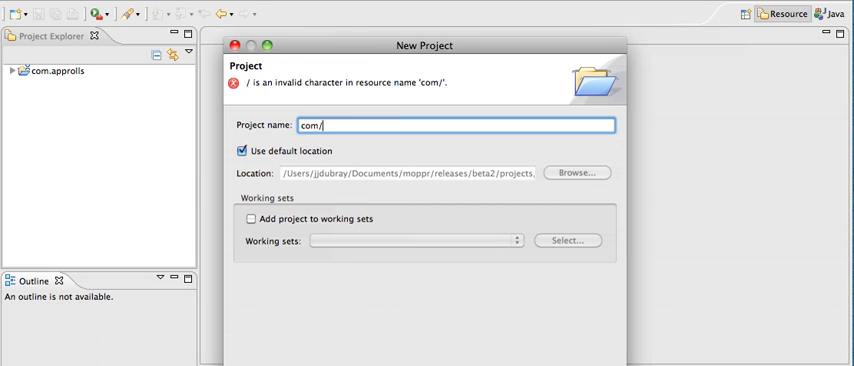
Name the project com.canappi.demo and finish creating it.
key("BackSpace")
type(".")
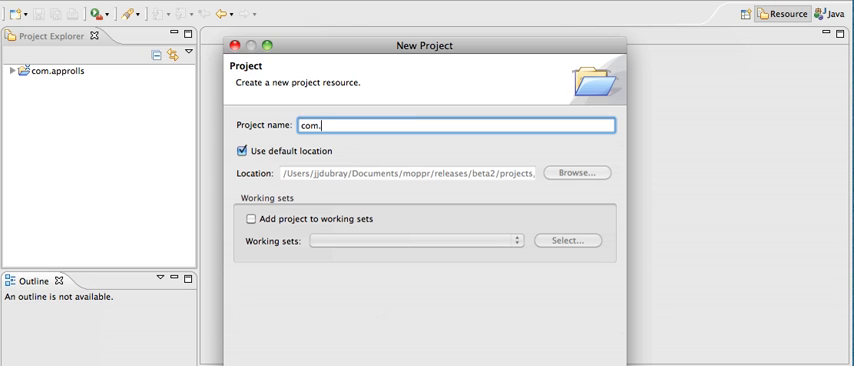
type("canapp")
type("i.demo")
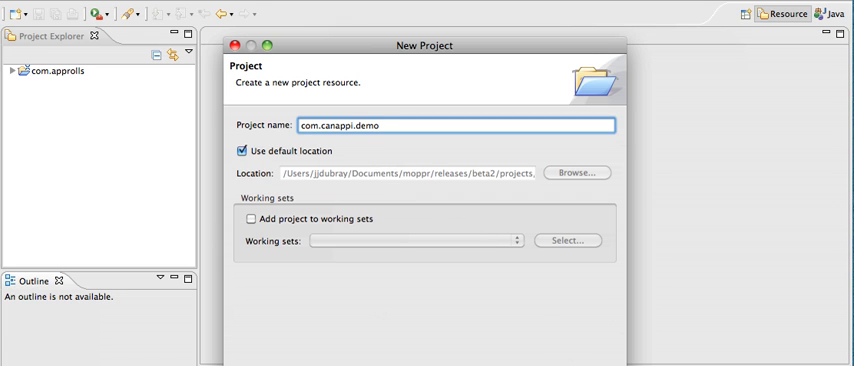
key("Return")
left_click(130, 107)
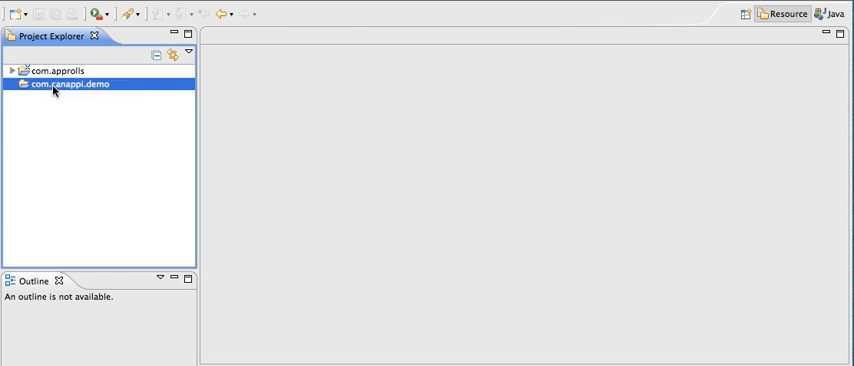
Create demo.mdsl in com.canappi.demo and accept adding Xtext nature.
right_click(54, 90)
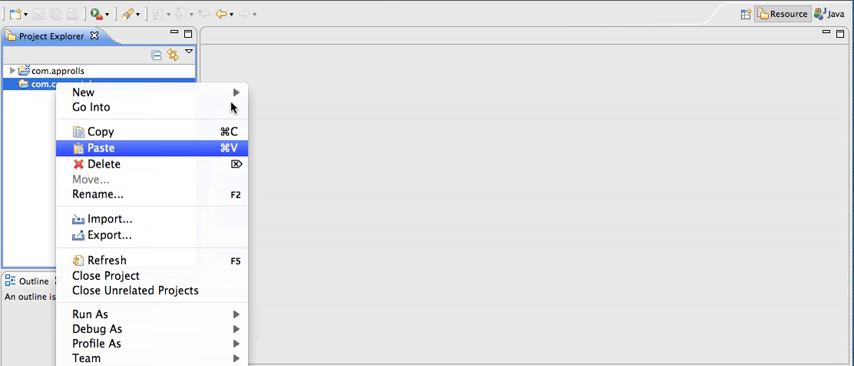
mouse_move(150, 92)
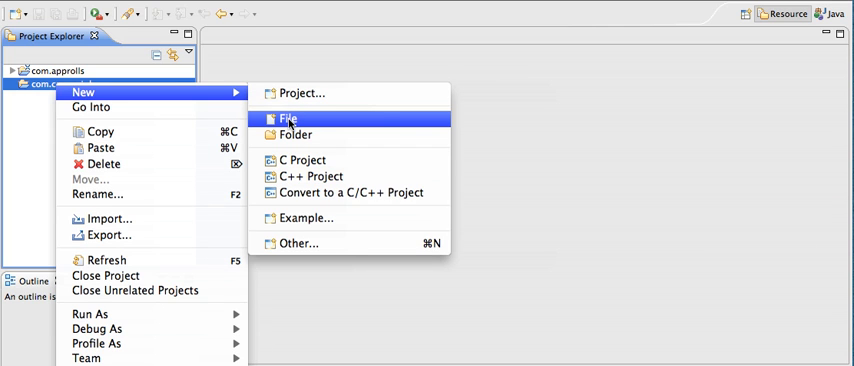
left_click(290, 121)
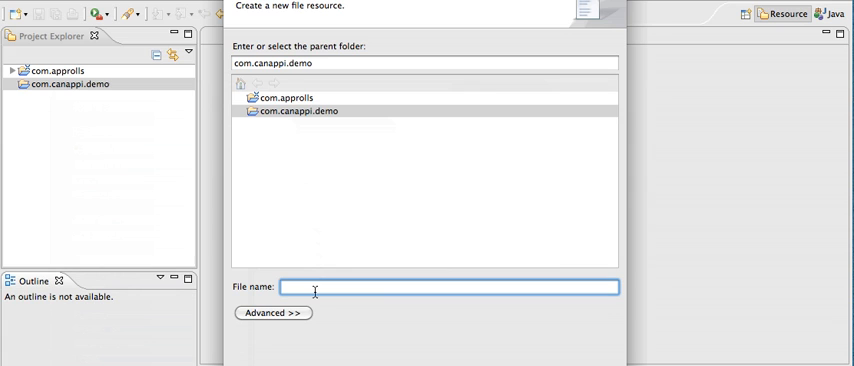
type("demo.")
type("mdsl")
key("Return")
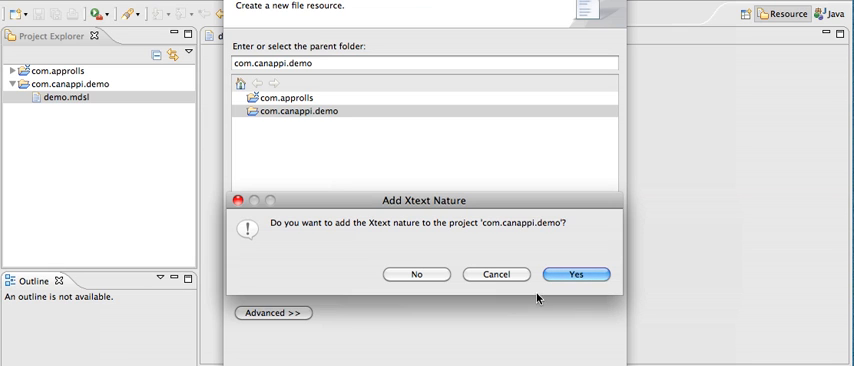
left_click(572, 274)
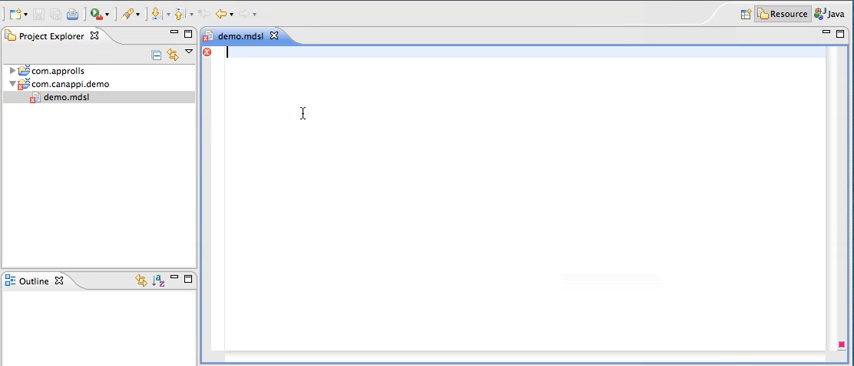
type("p")
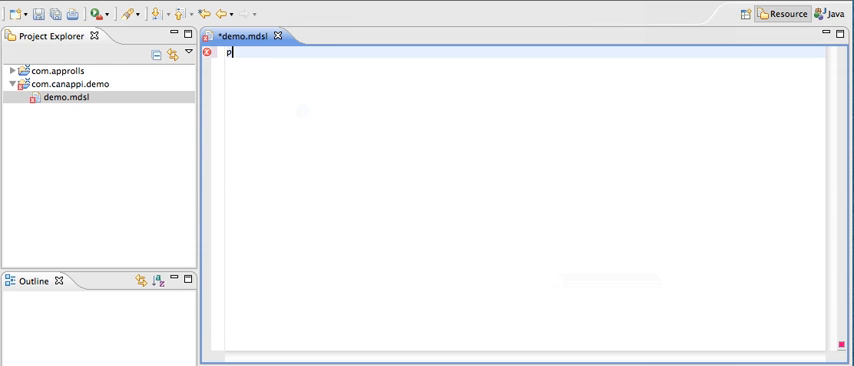
type("ackage con")
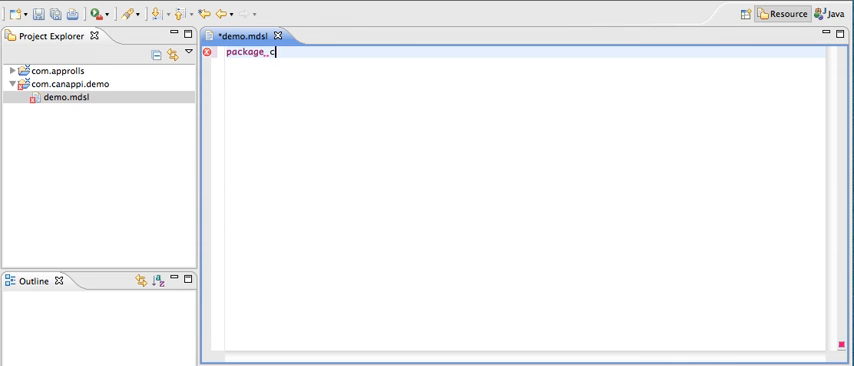
Declare package com.canappi.demo and open an empty main demo block below it.
key("BackSpace")
key("BackSpace")
type("m.canapp")
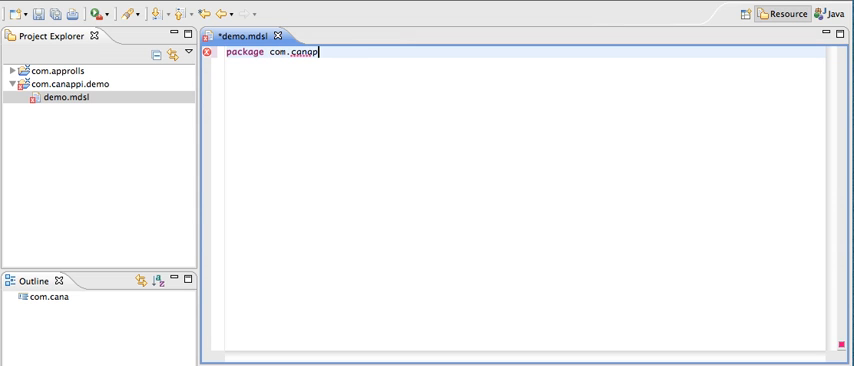
type("i.demo ;")
key("Return")
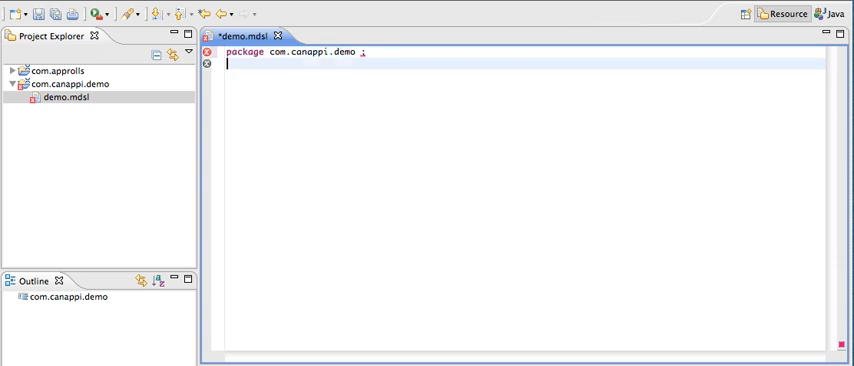
key("Return")
type("main ")
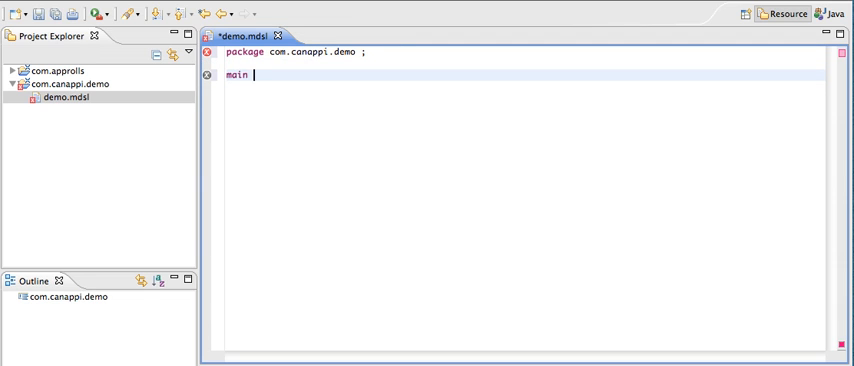
type("demo")
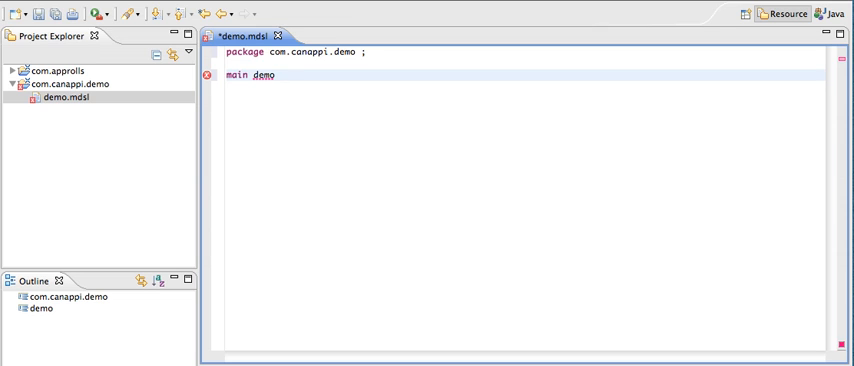
type(" {")
key("Return")
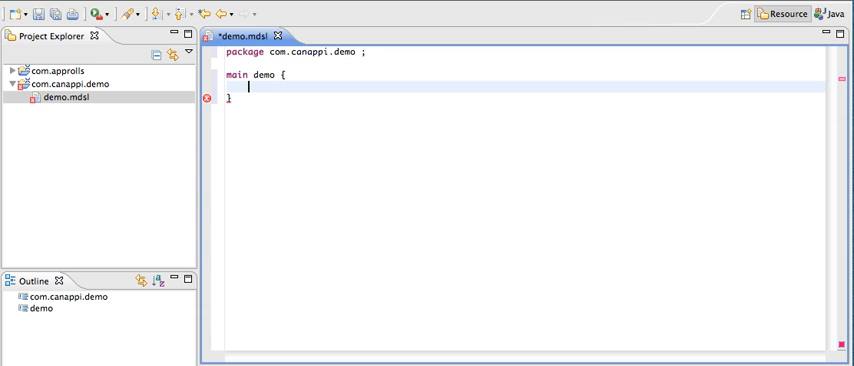
Insert navigationBar and start homeView into the main block via content assist.
key("ctrl+space")
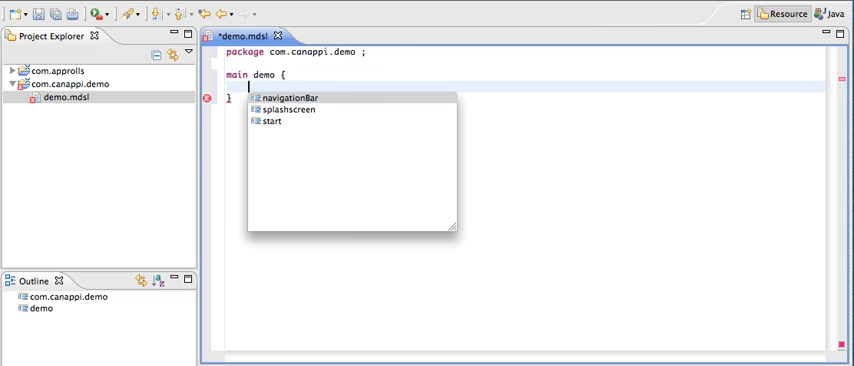
key("Return")
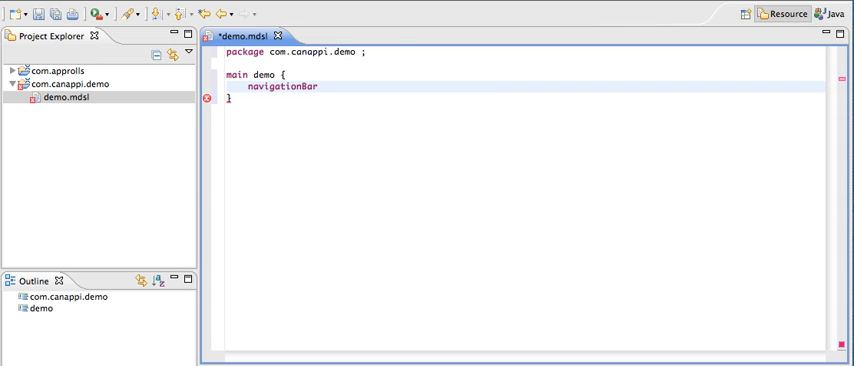
type(" ;")
key("Return")
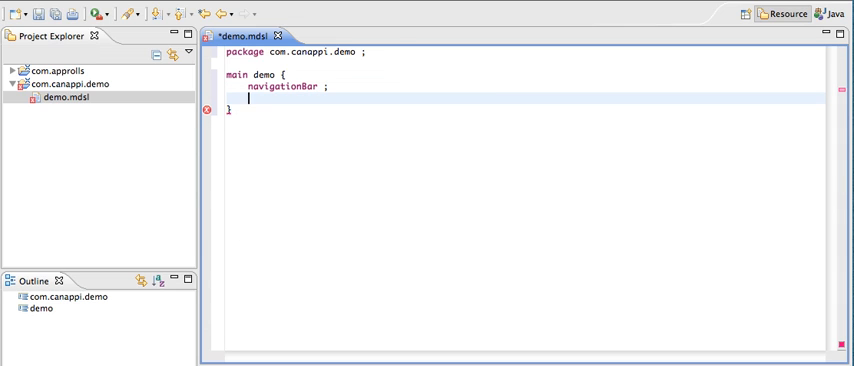
key("ctrl+space")
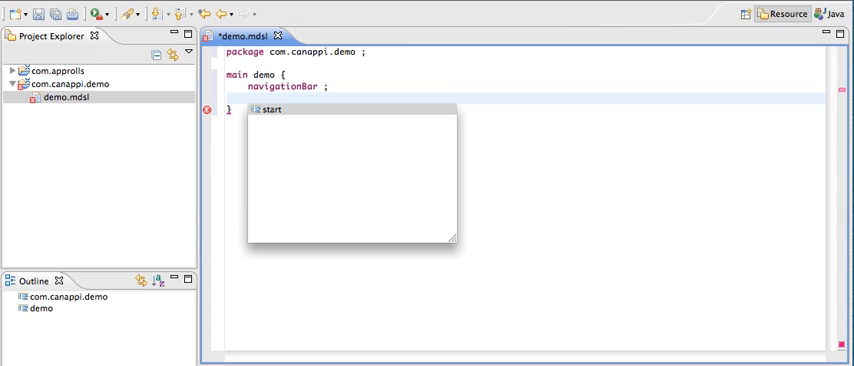
key("Return")
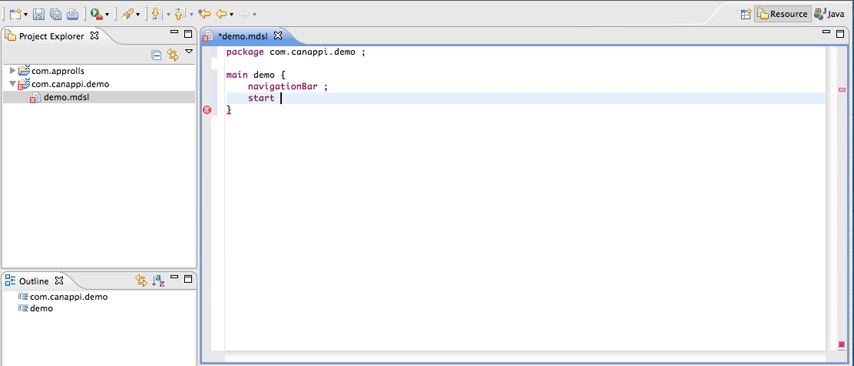
type("homeView ")
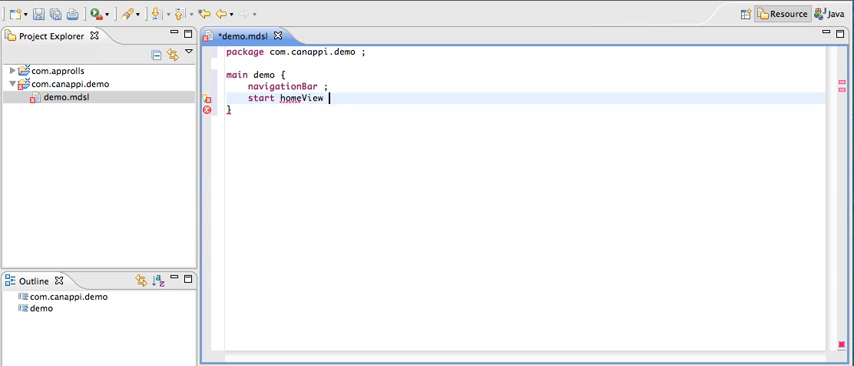
type(";")
key("Return")
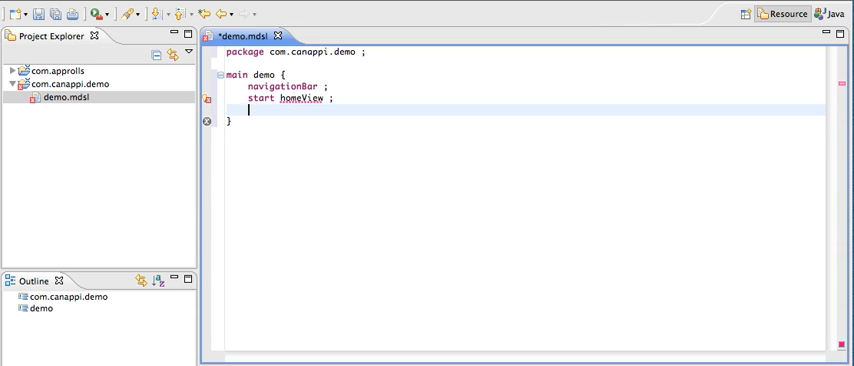
type("m")
Add a menu of homeView, mapView and canappiSiteView to the main block.
key("BackSpace")
key("ctrl+space")
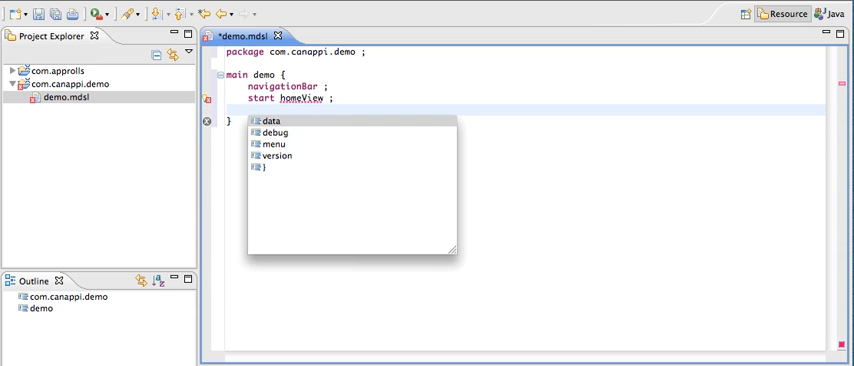
key("Down")
key("Down")
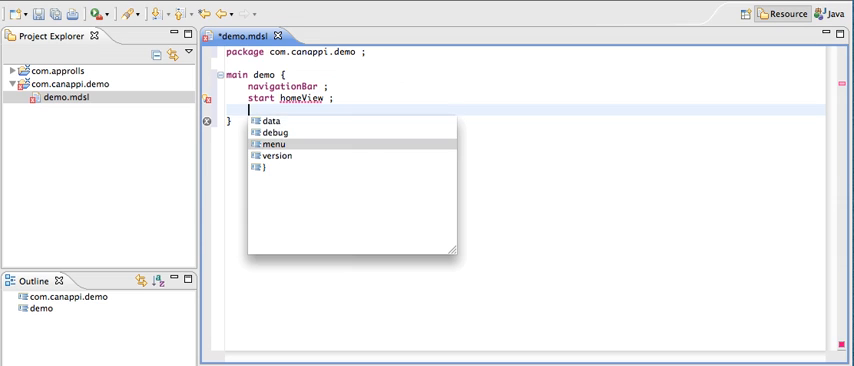
key("Return")
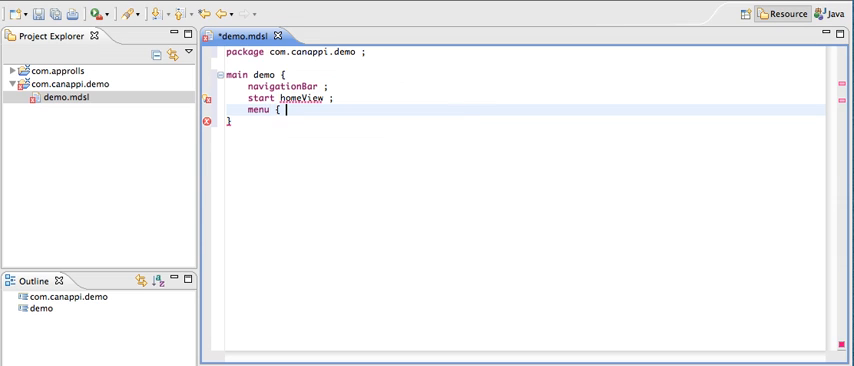
type("home")
type("View , ")
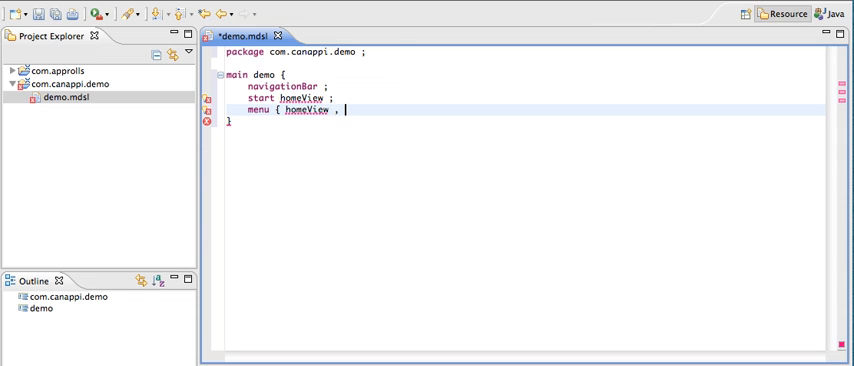
type("map")
type("View , ")
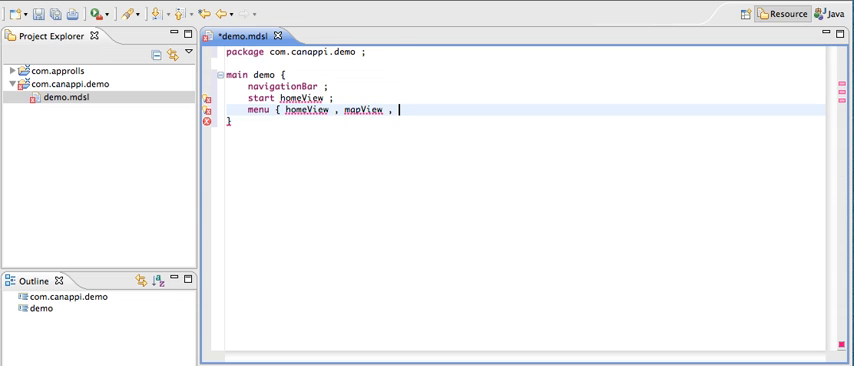
type("myWe")
key("BackSpace")
key("BackSpace")
key("BackSpace")
key("BackSpace")
type("can")
type("aPpi")
type("SiteView")
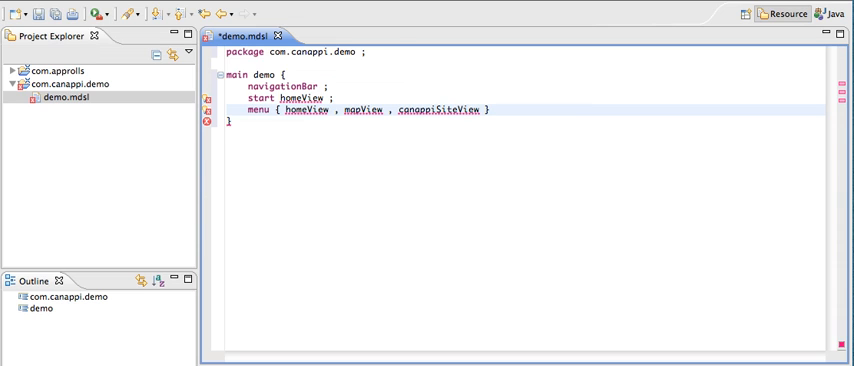
type("}")
mouse_move(207, 110)
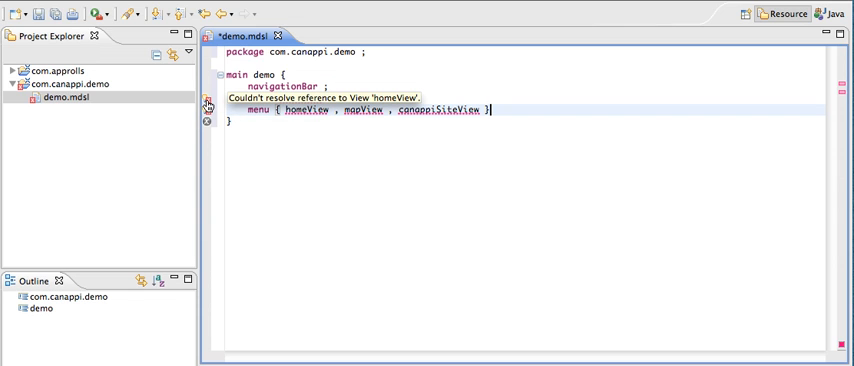
Make room above main and begin a view declaration there.
left_click(240, 62)
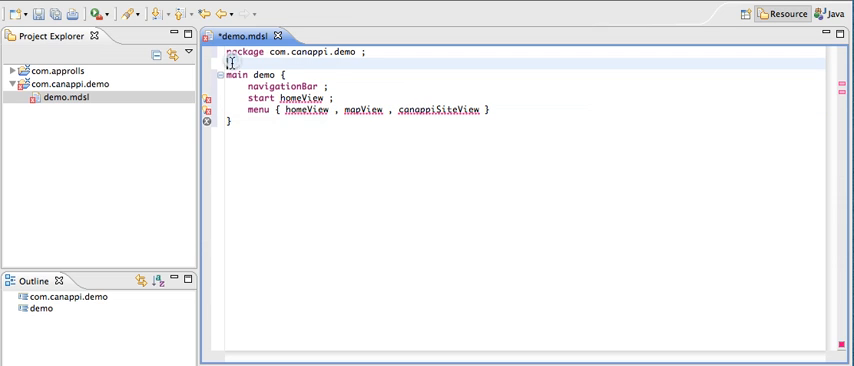
key("Return")
key("Return")
key("Return")
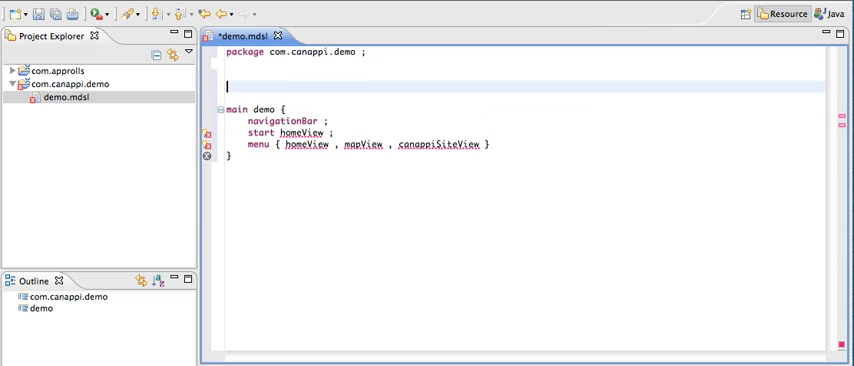
key("Up")
type("view")
type(" home")
type("View {")
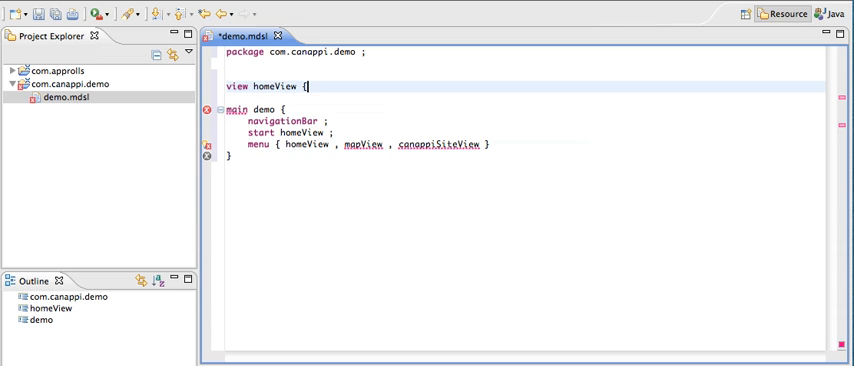
Give homeView a color property set to black.
key("Return")
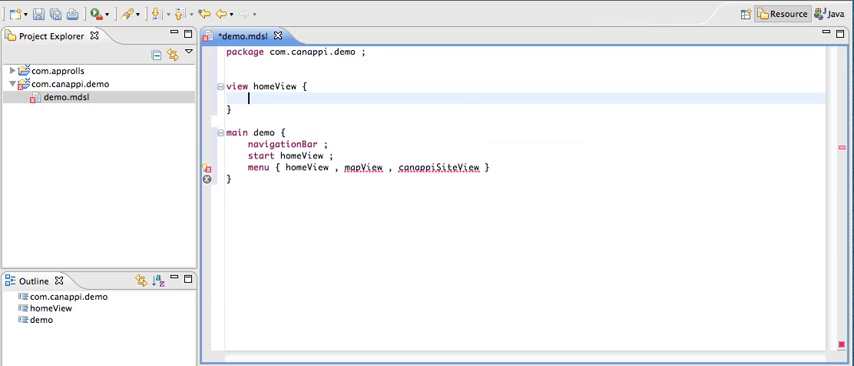
key("ctrl+space")
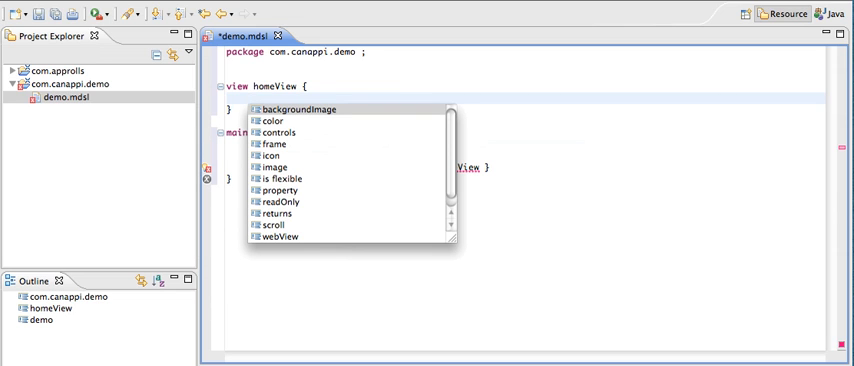
key("Down")
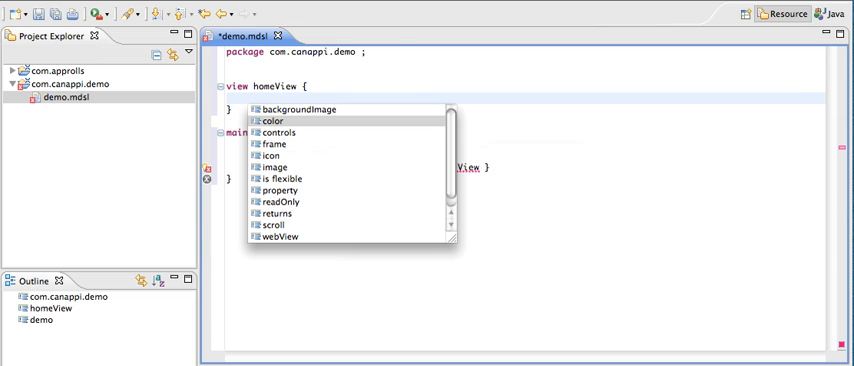
key("Return")
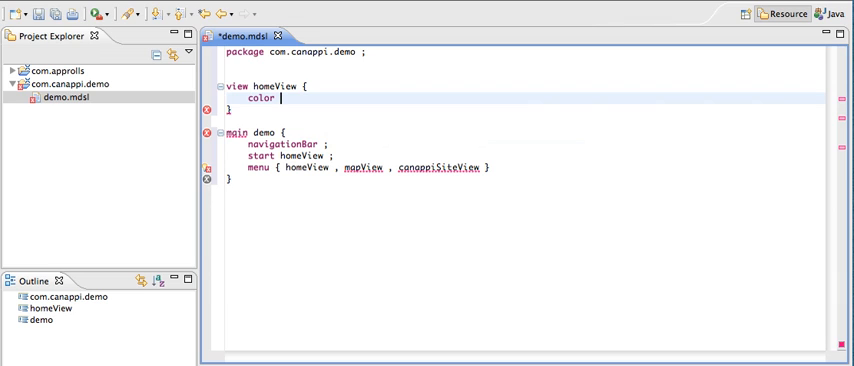
type("b")
type("lack ;")
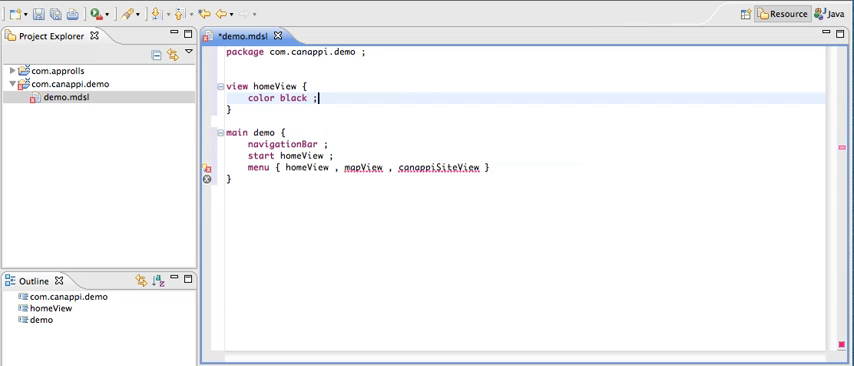
key("Return")
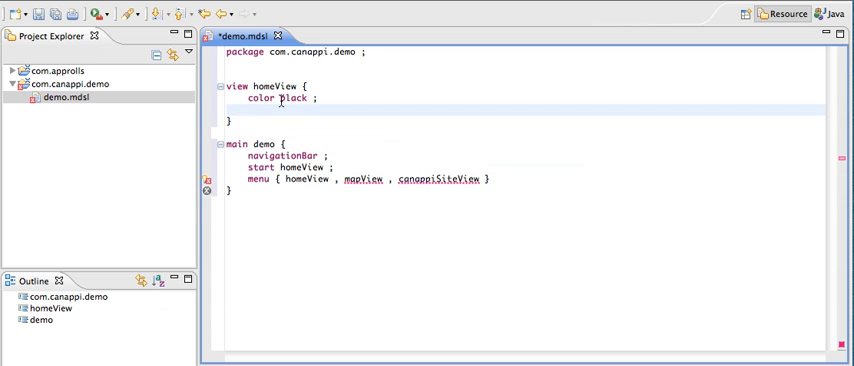
left_click_drag(280, 98, 308, 99)
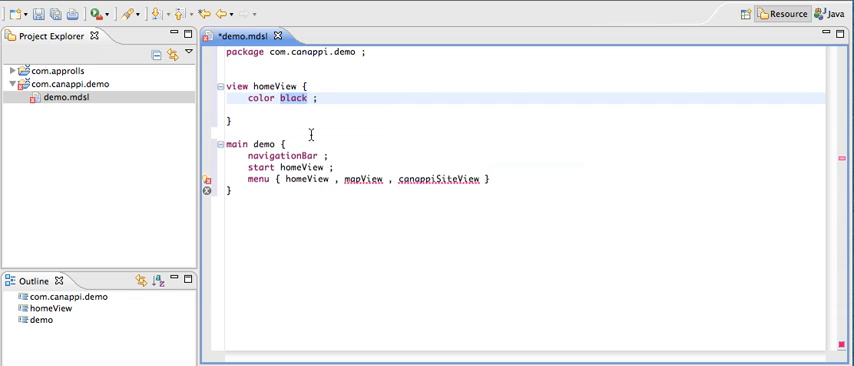
Add a controls block to homeView using layout loginLayout.
key("Down")
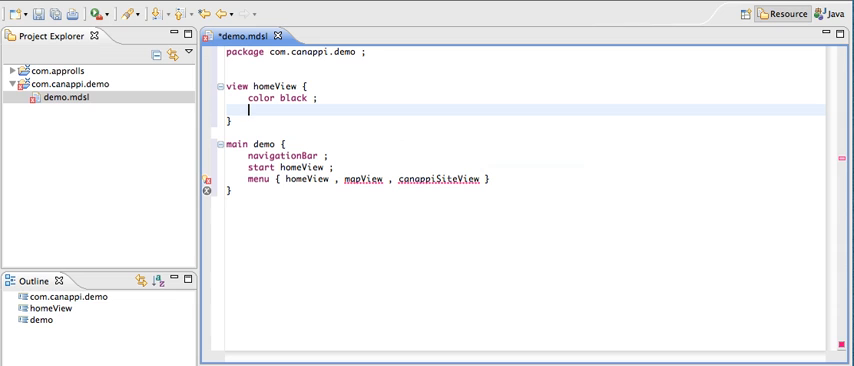
type("controls {")
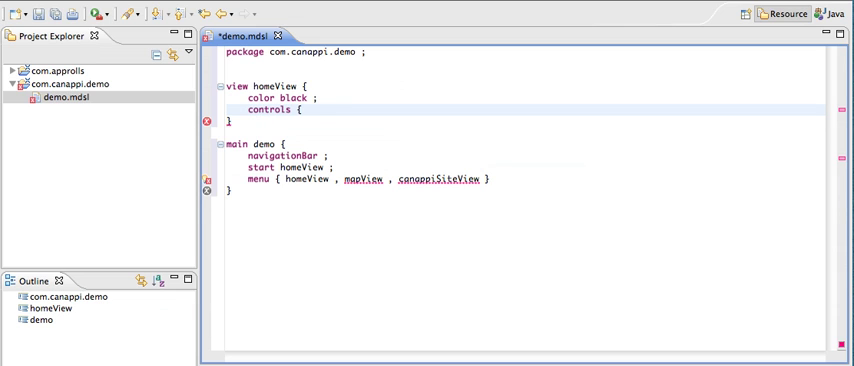
key("Return")
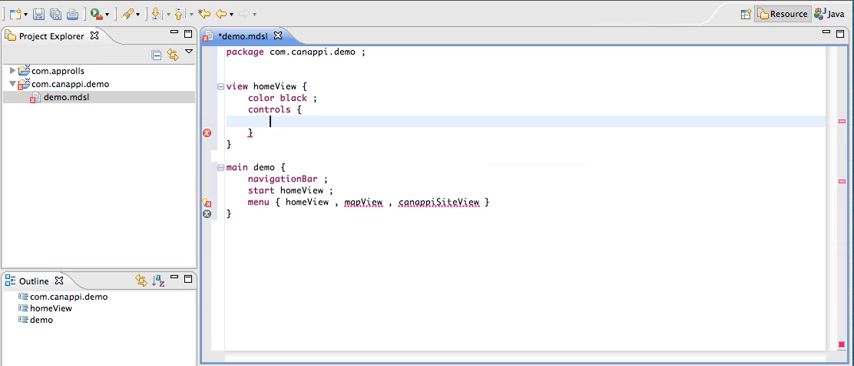
type("layout")
type("log")
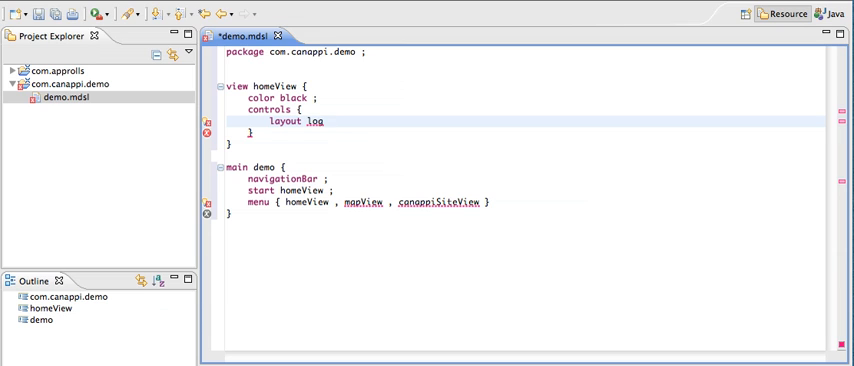
type("inLayo")
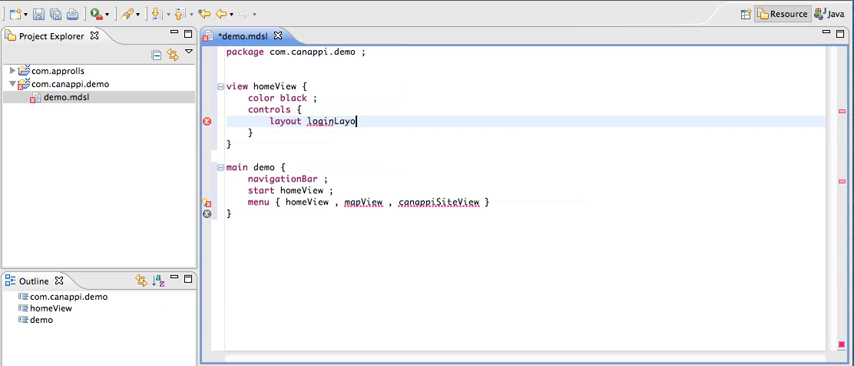
type("ut ;")
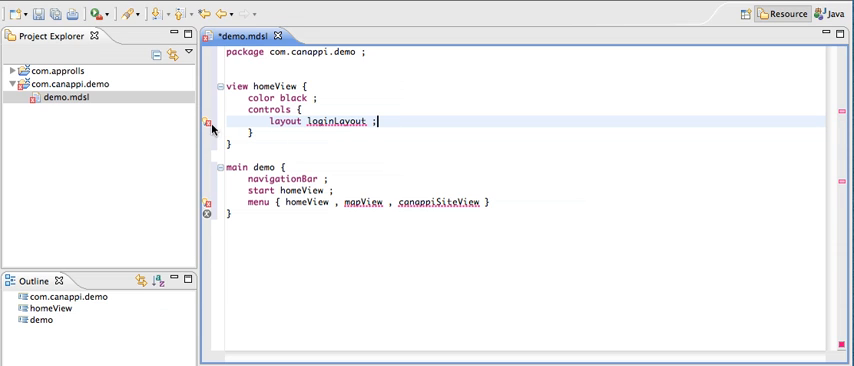
left_click_drag(308, 121, 368, 122)
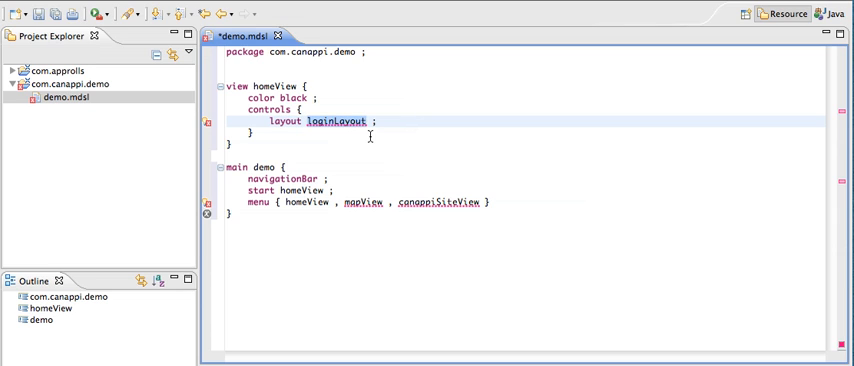
key("Up")
key("Up")
key("Up")
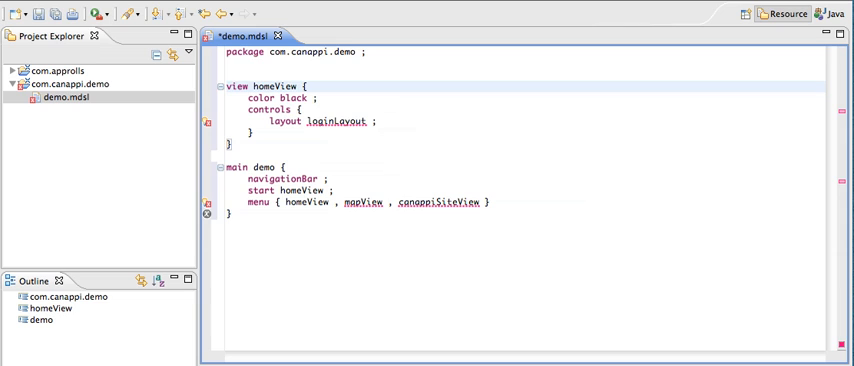
Add view mapView above homeView with a controls block using layout mapLayout.
key("Return")
key("Return")
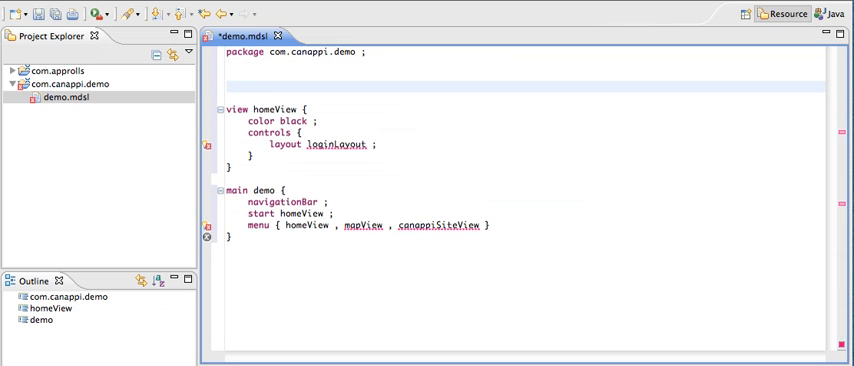
type("view")
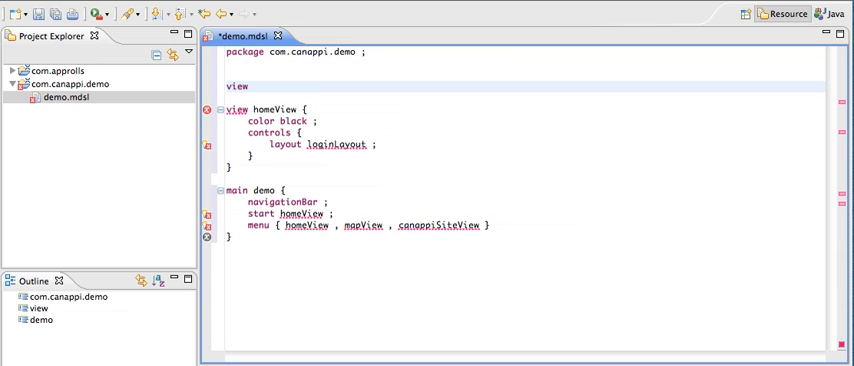
type(" mapView")
type(" {")
key("Return")
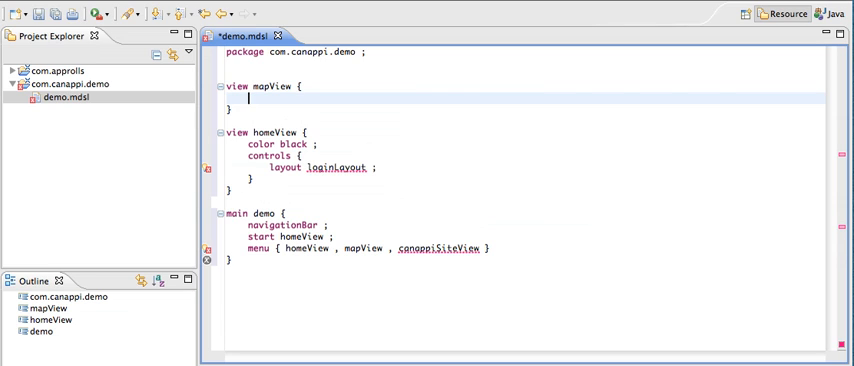
type("controls ")
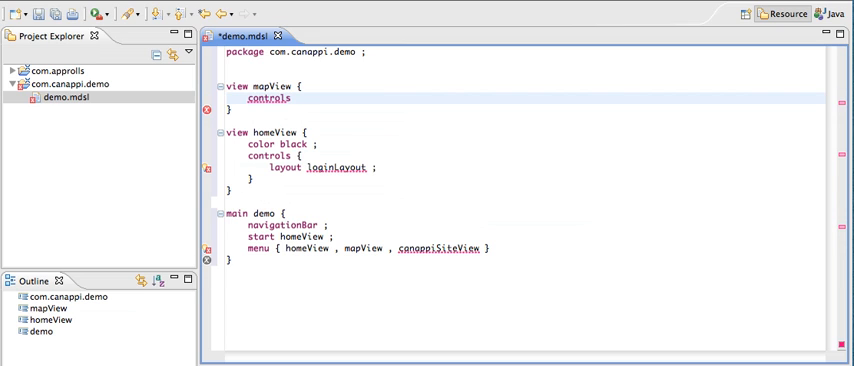
type("{")
key("Return")
type("layout ")
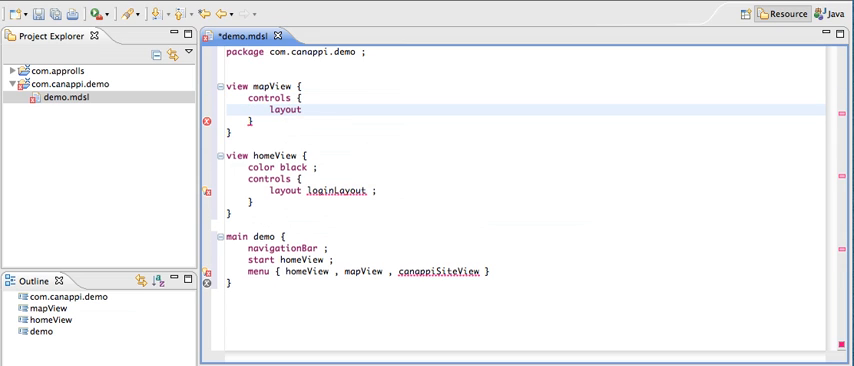
type("mapL")
type("ayo")
key("BackSpace")
key("BackSpace")
type("yout")
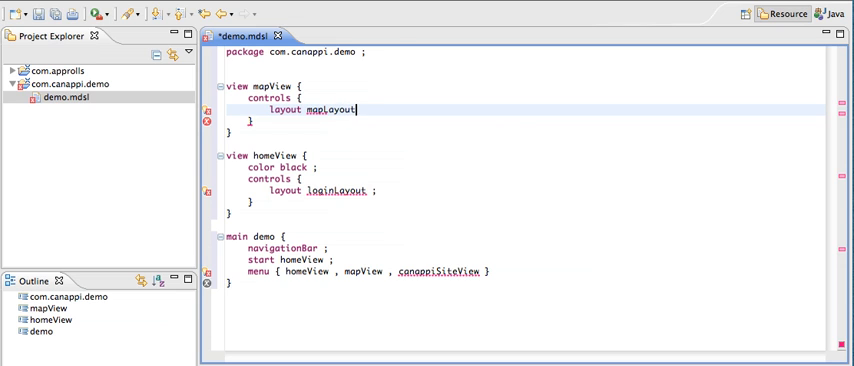
type(" ;")
Add view canappiSiteView above mapView with a controls block holding canappiSiteLayout.
left_click(300, 63)
key("Return")
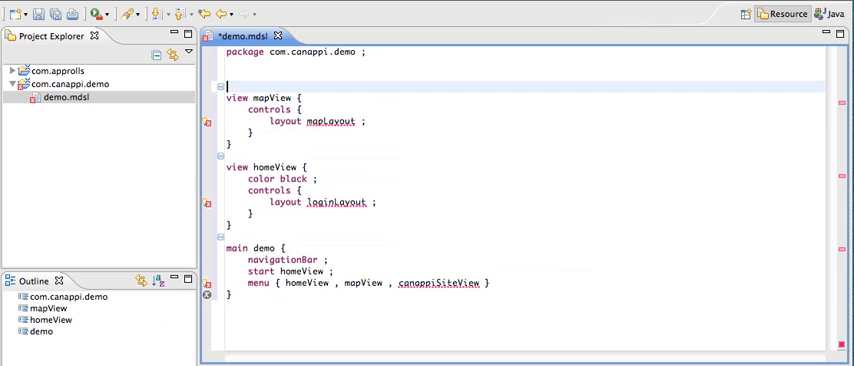
key("Return")
key("Return")
key("Return")
type("vi")
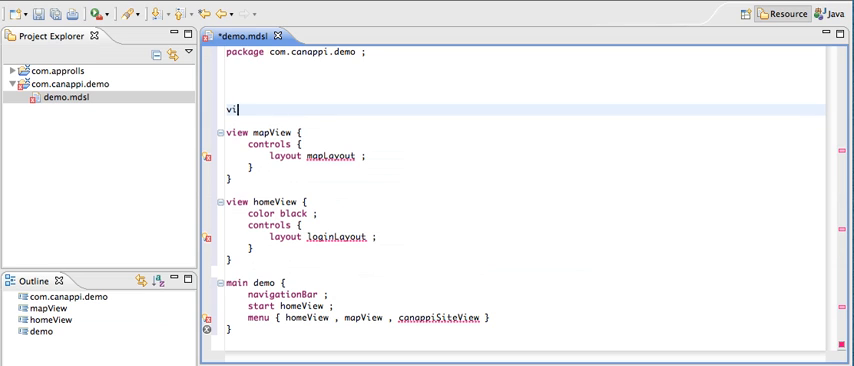
type("ew can")
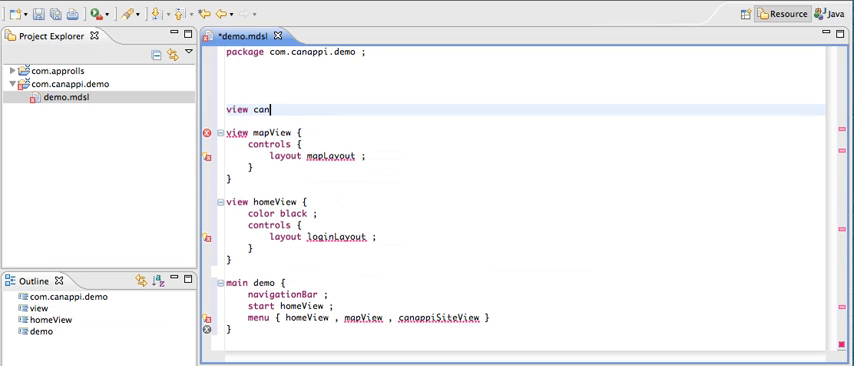
type("appiSit")
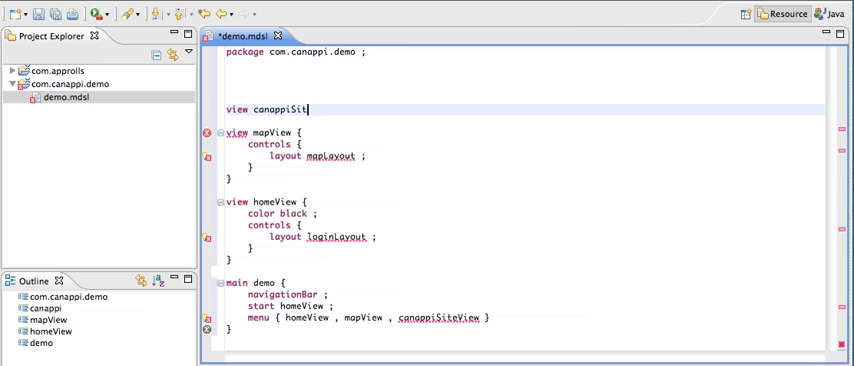
type("eView {")
key("Return")
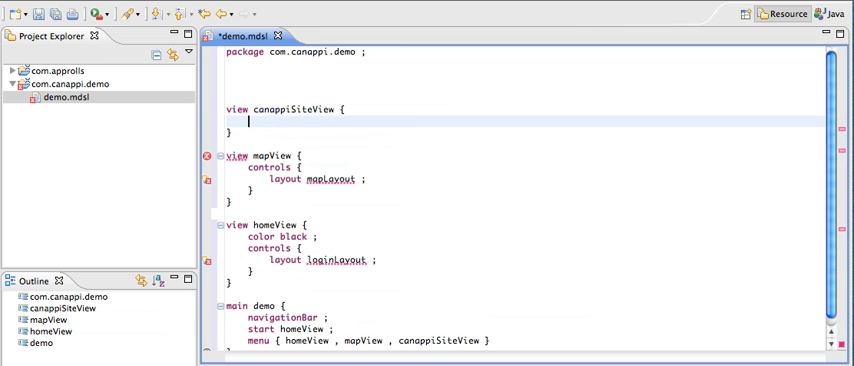
type("control")
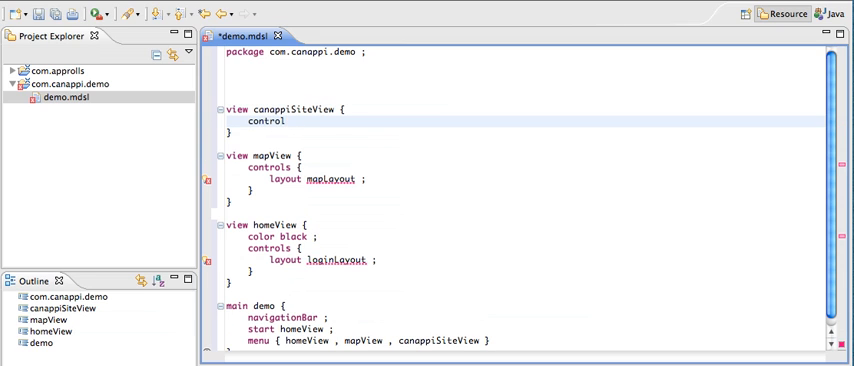
type("s {")
key("Return")
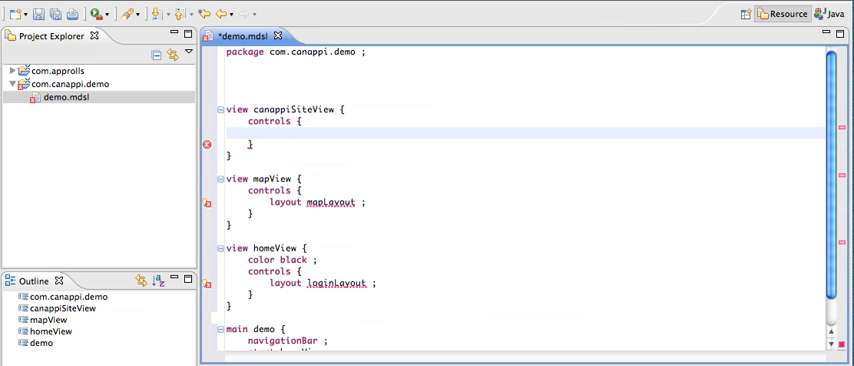
type("can")
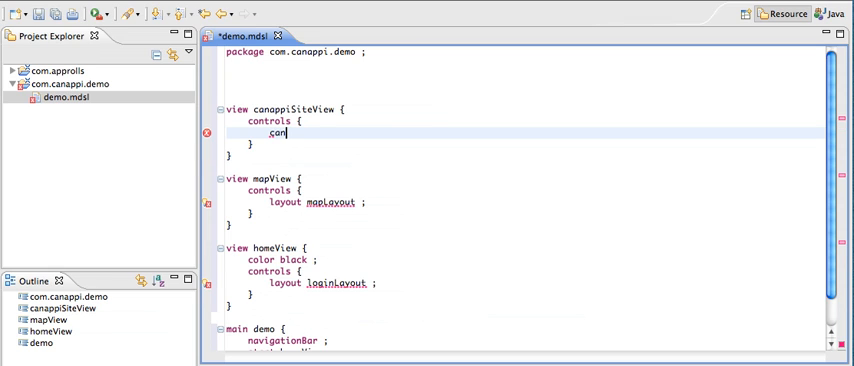
type("o")
type("ppi")
type("SiteLayout")
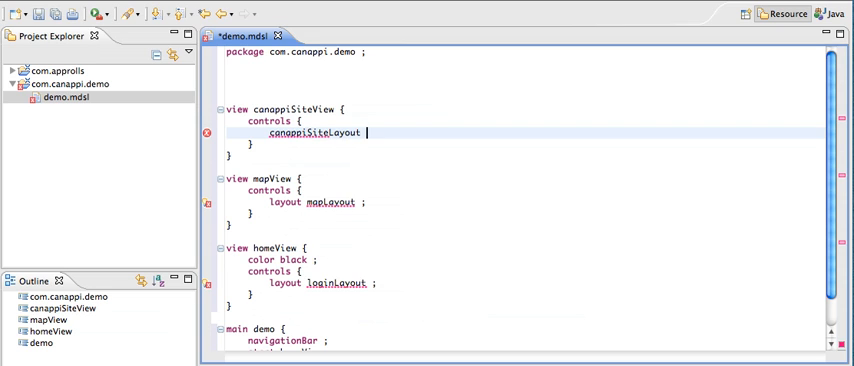
type(" ;")
Make room above canappiSiteView for a layout declaration.
left_click(226, 97)
key("Return")
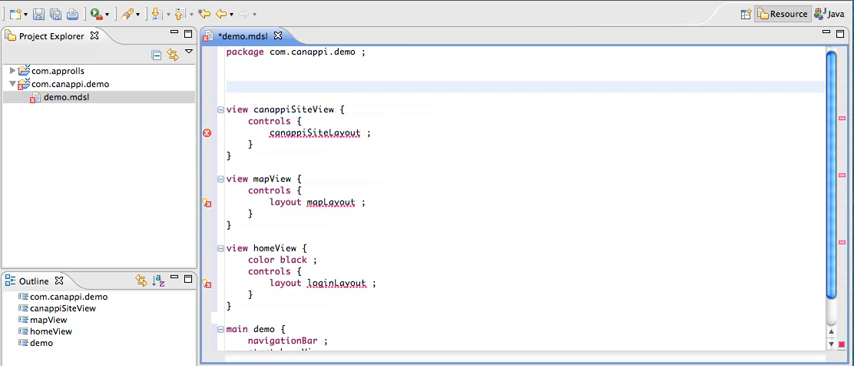
key("Return")
key("Up")
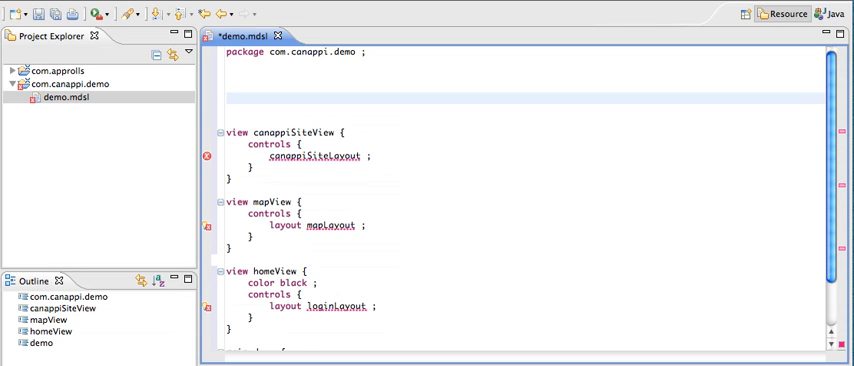
type("layout ")
type("cana")
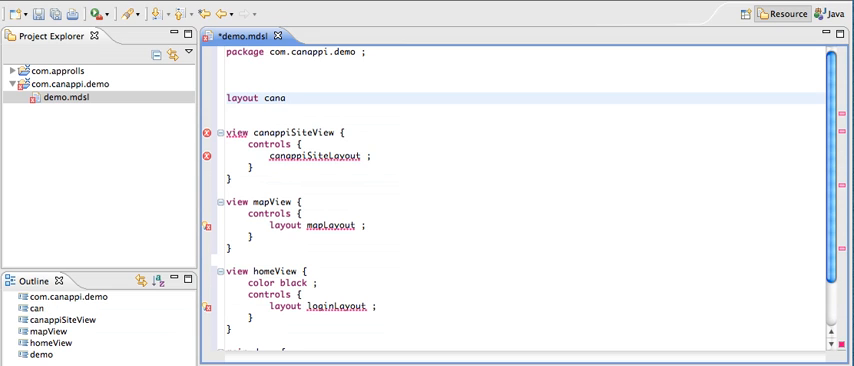
type("ppiSiteLay")
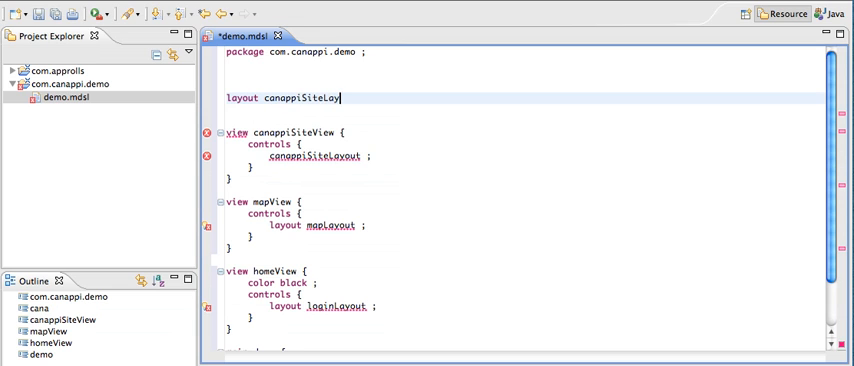
type("out {")
key("Return")
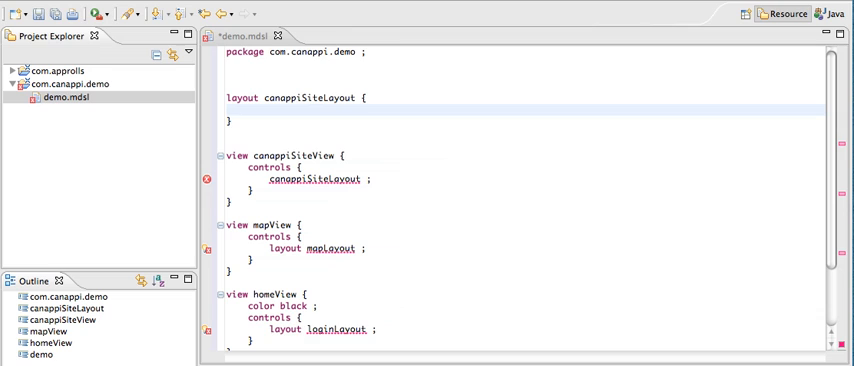
left_click(277, 108)
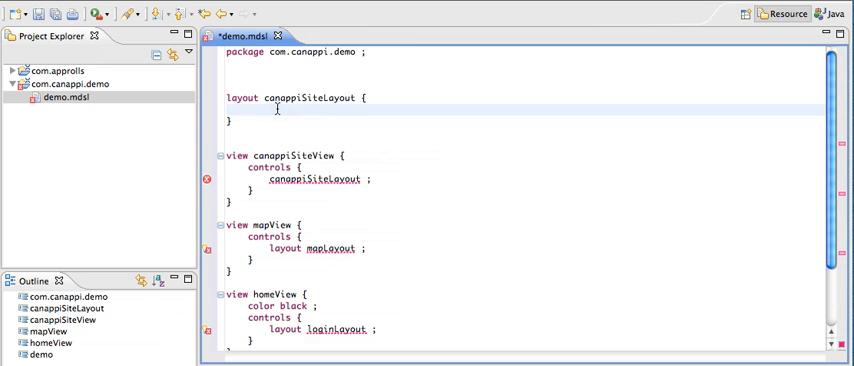
type("web ")
type("can")
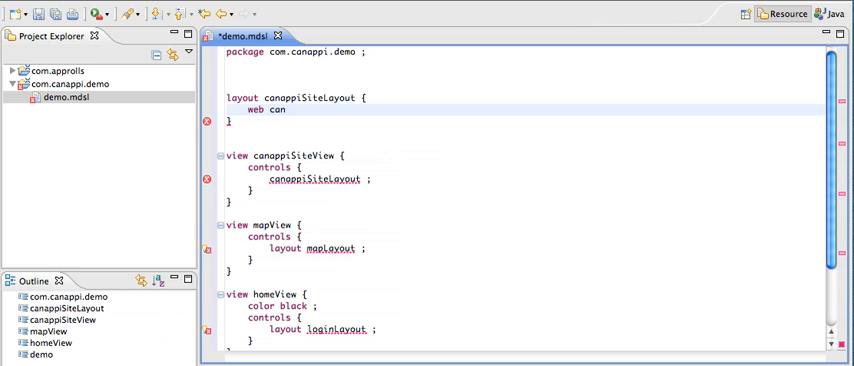
type("appiSite ")
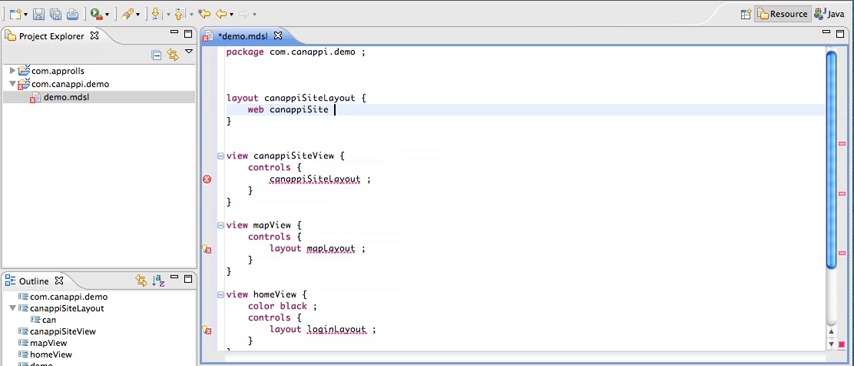
type("{")
key("Return")
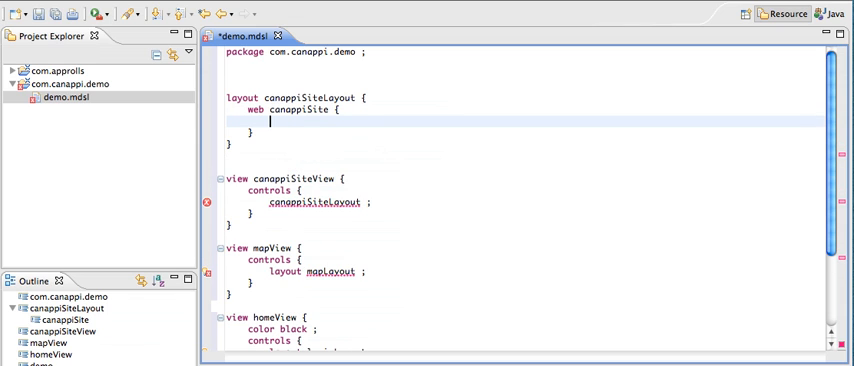
type("start ")
type("'htt")
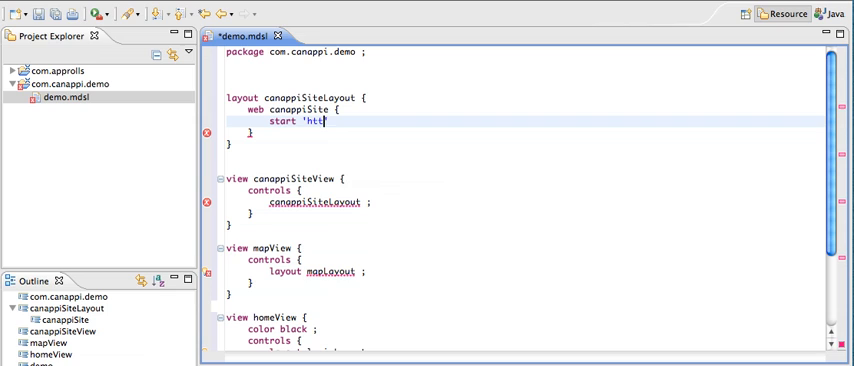
type("p://www")
type(".canappi")
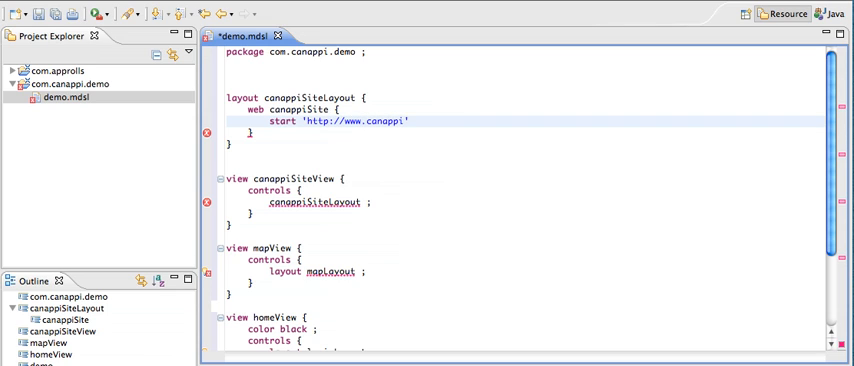
type(".com'")
type(" ;")
Prefix canappiSiteView's canappiSiteLayout reference with layout so it resolves.
left_click_drag(360, 202, 269, 203)
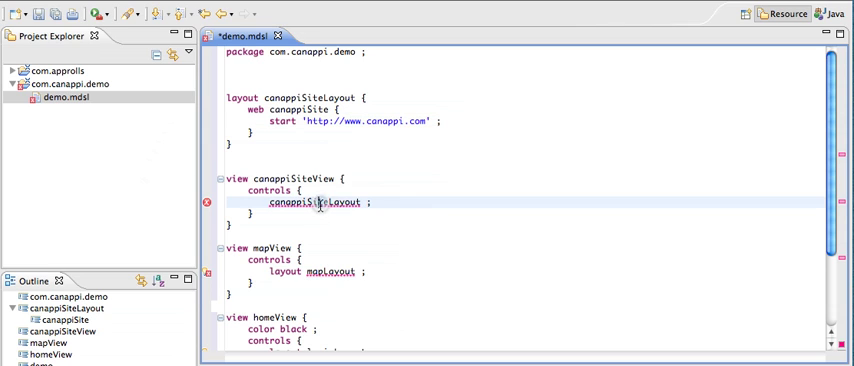
left_click(269, 203)
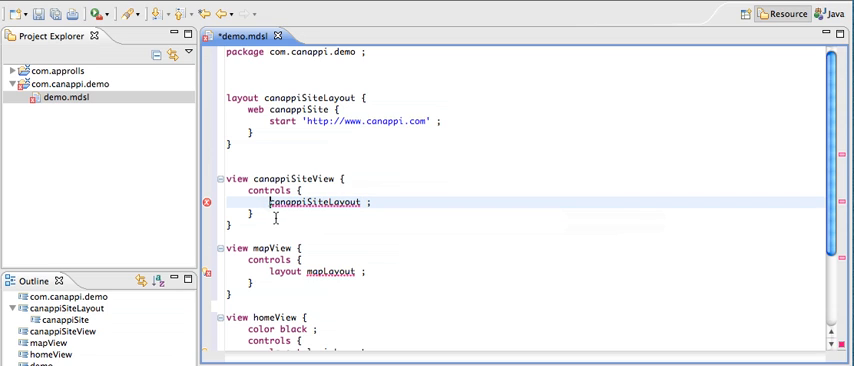
type("layout")
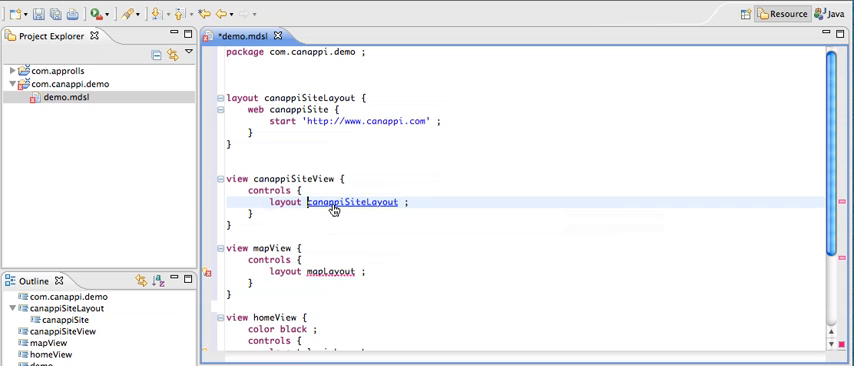
left_click(334, 204, "ctrl")
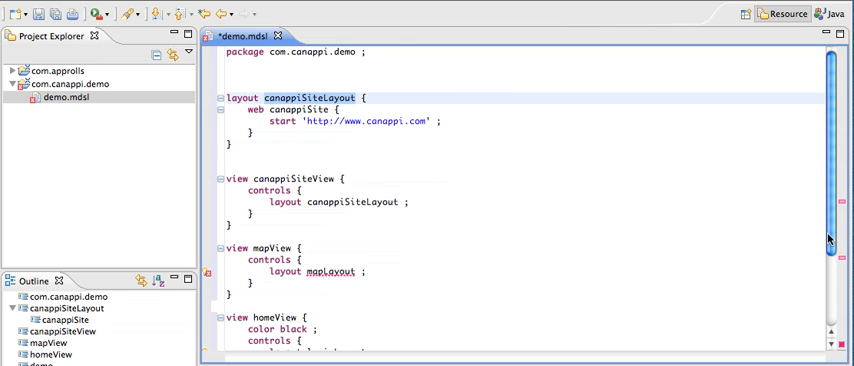
left_click_drag(831, 244, 831, 310)
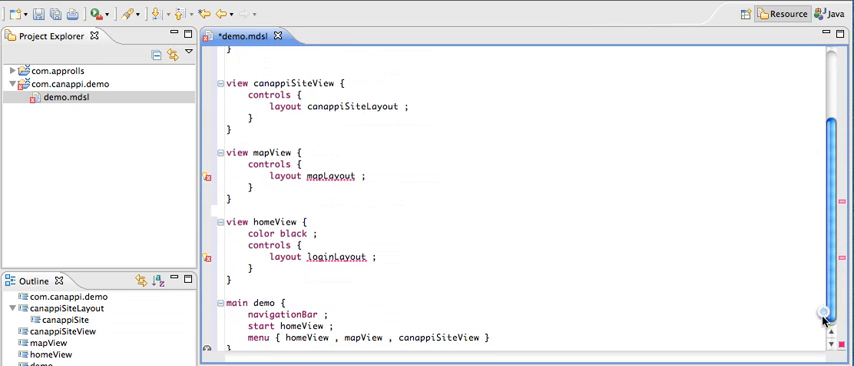
Check the homeView declaration and return to below the canappiSiteLayout block.
left_click(315, 336, "ctrl")
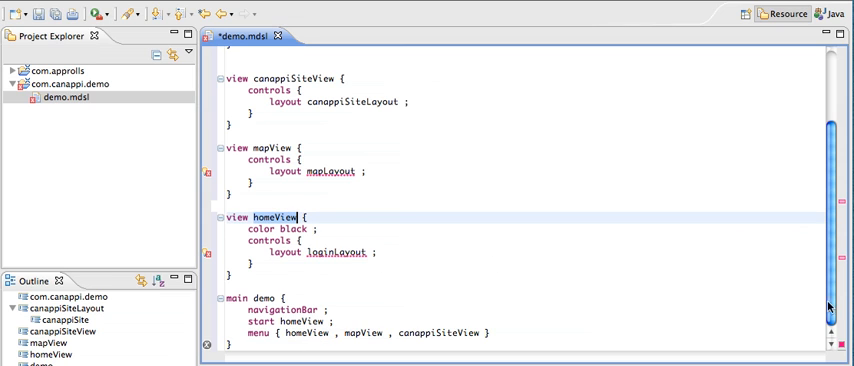
left_click_drag(830, 282, 818, 208)
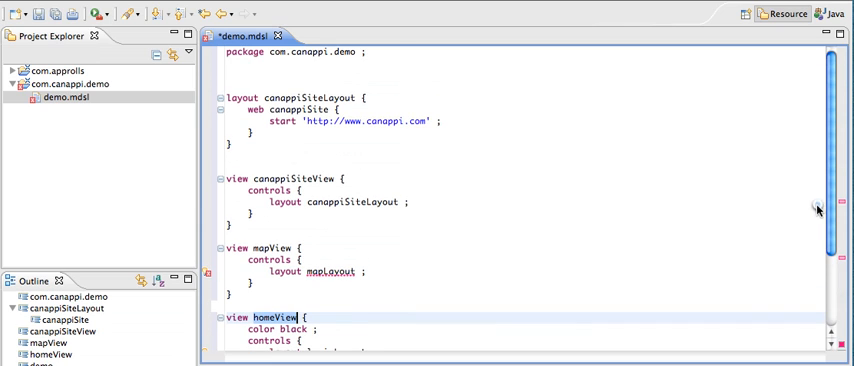
left_click(315, 150)
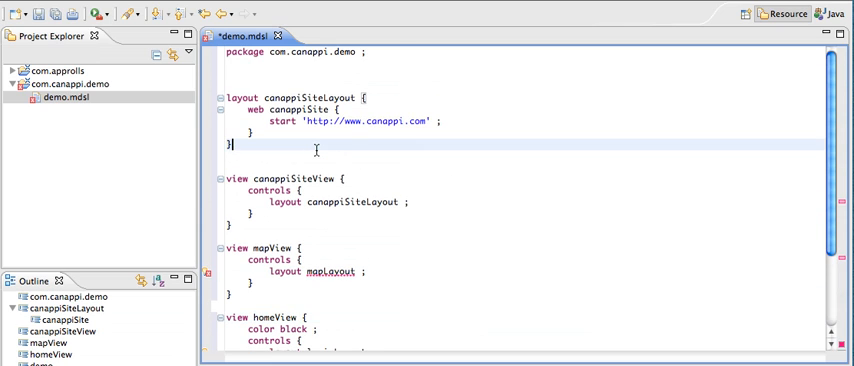
Add layout mapLayout below canappiSiteLayout with an empty map BeijingMap block.
key("Return")
key("Return")
type("laoyt")
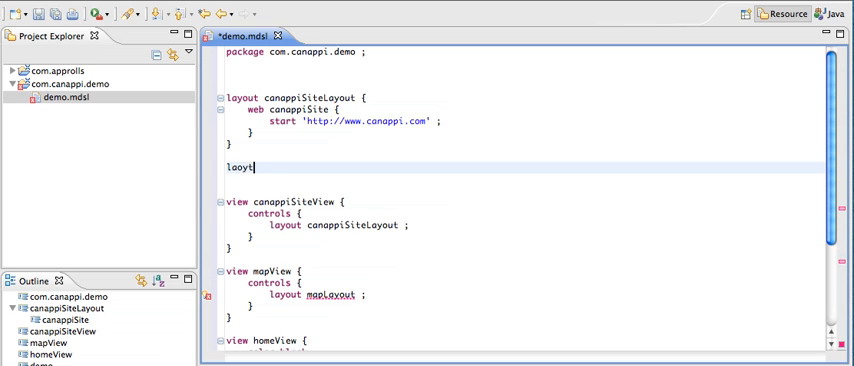
key("BackSpace")
key("BackSpace")
type("yout")
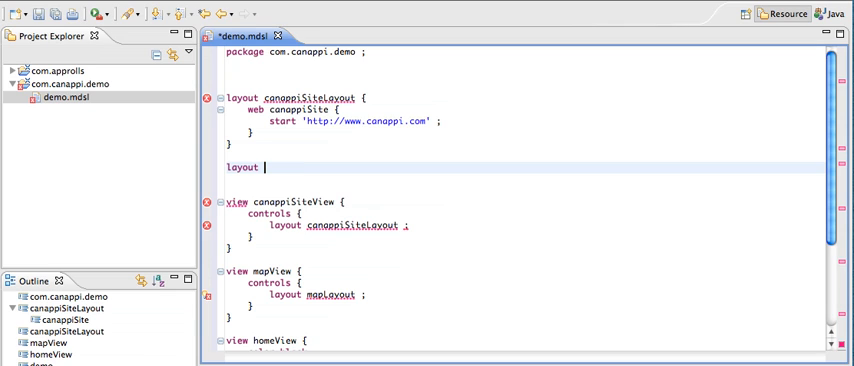
type("mapLayo")
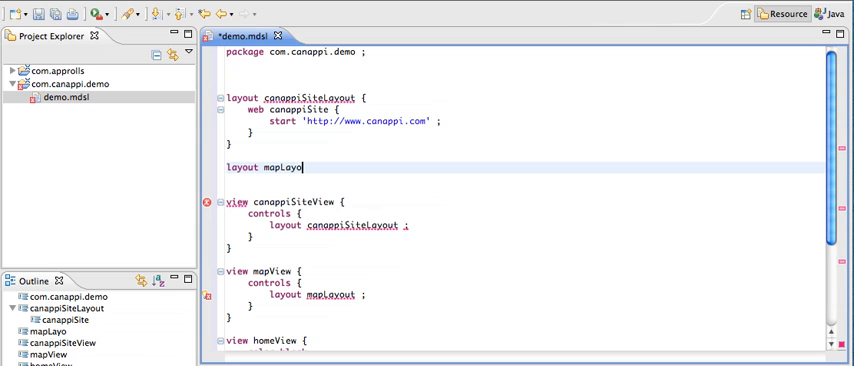
type("ut {")
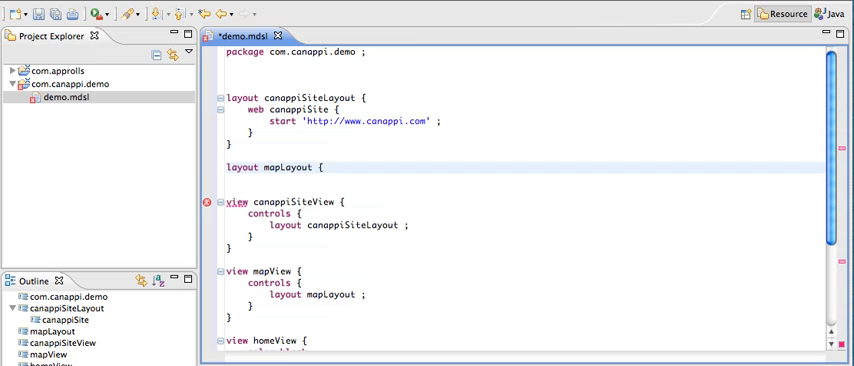
key("Return")
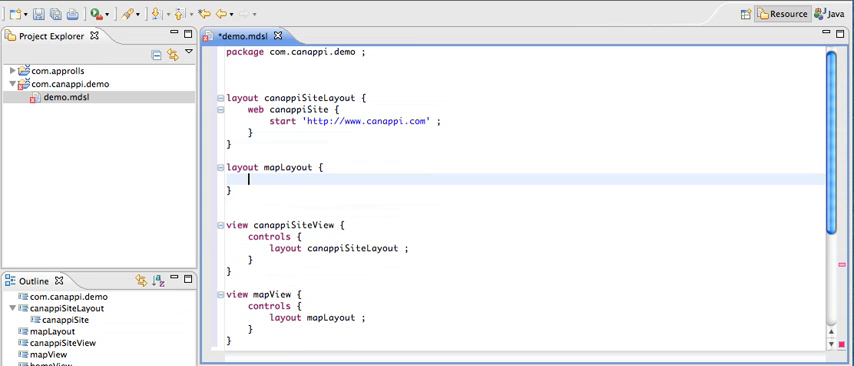
type("map ")
type("Bei")
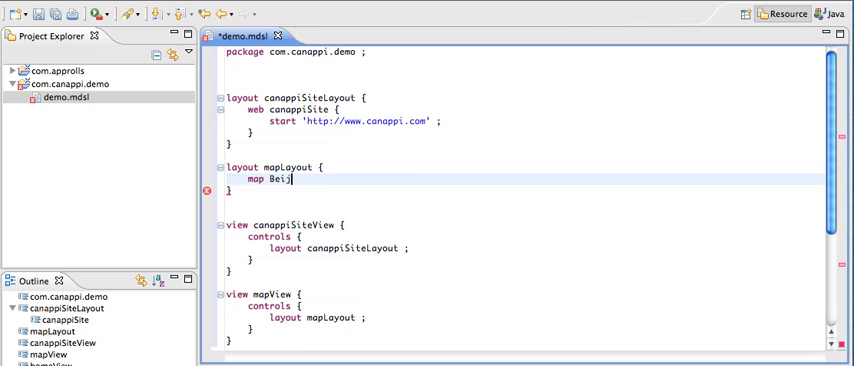
type("jing")
type("Map")
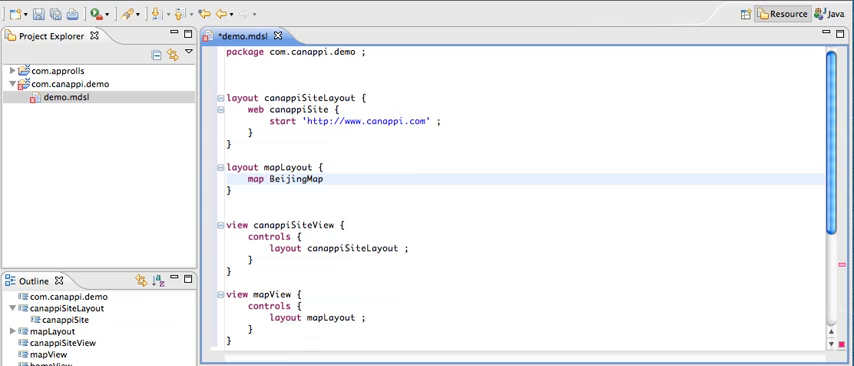
type(" {")
Insert the Standard map type into BeijingMap via content assist.
key("Return")
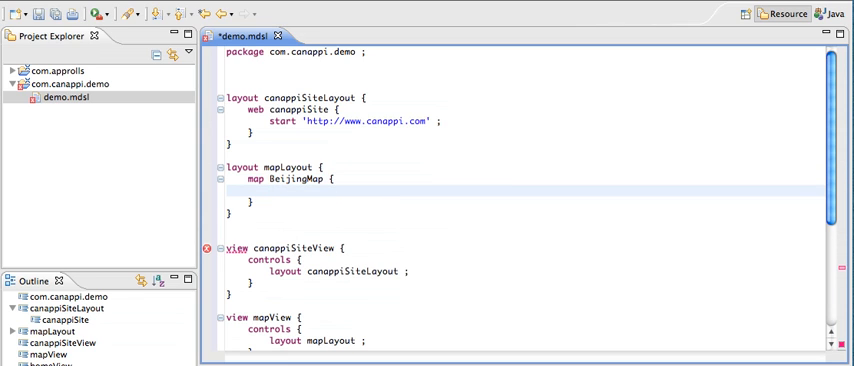
key("ctrl+space")
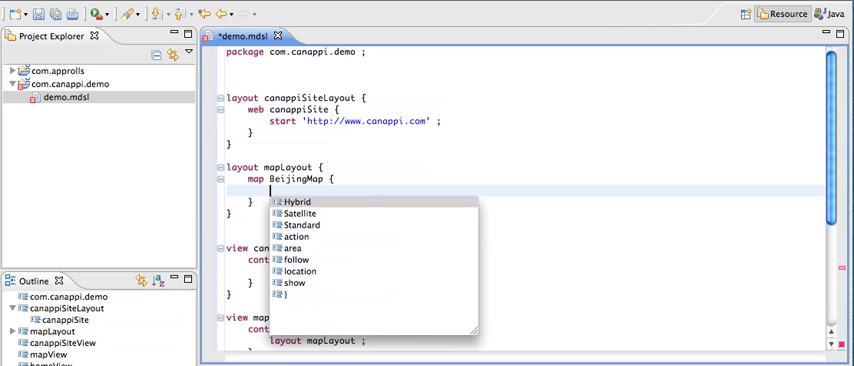
key("Down")
key("Down")
key("Up")
key("Up")
key("Down")
key("Down")
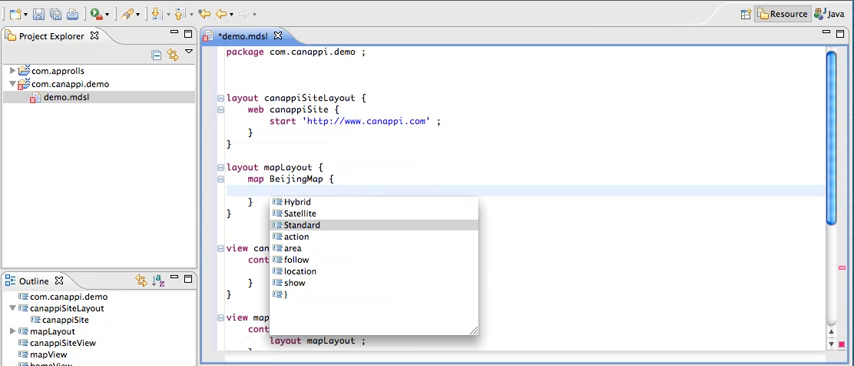
key("Return")
type(";")
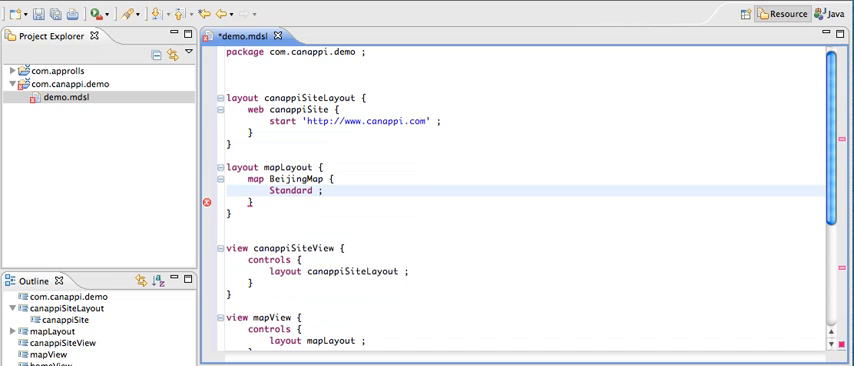
Add area 1.0,1.0 and location 39.90421, 116.40741 to BeijingMap.
key("Return")
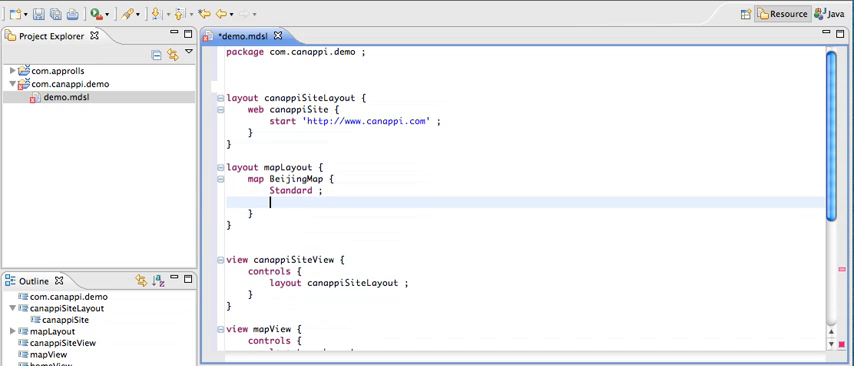
type("area 1.")
type("0, ")
type(".")
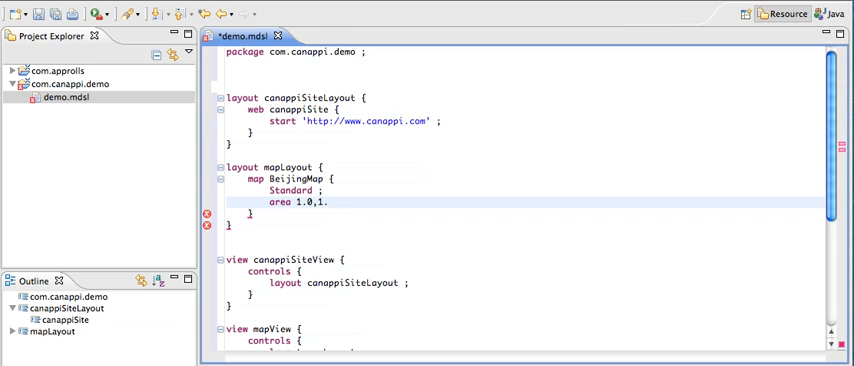
type("0;")
key("Return")
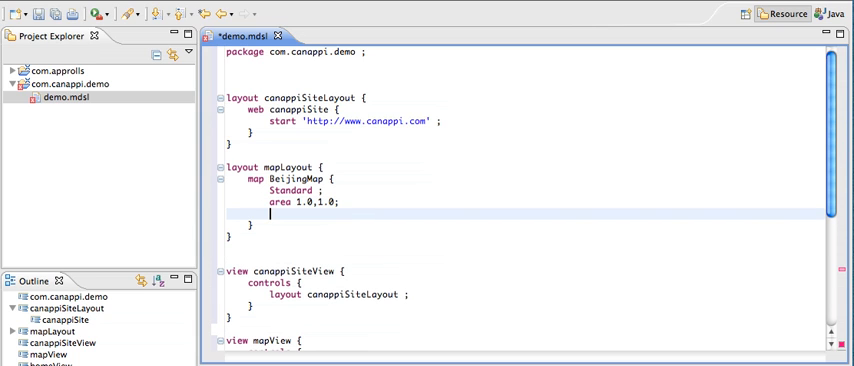
type("locat")
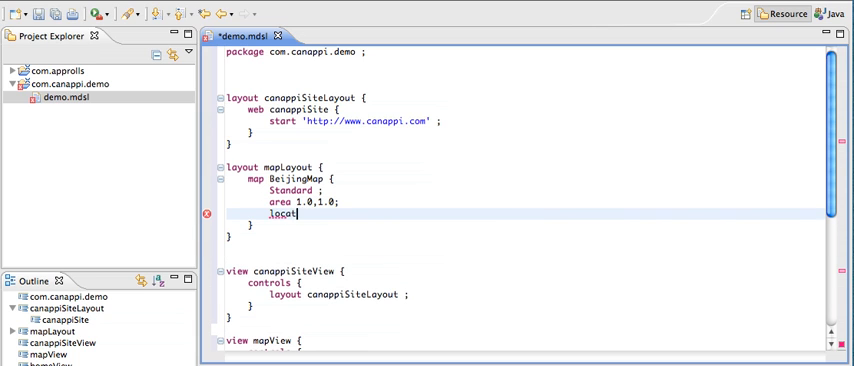
type("ion 3")
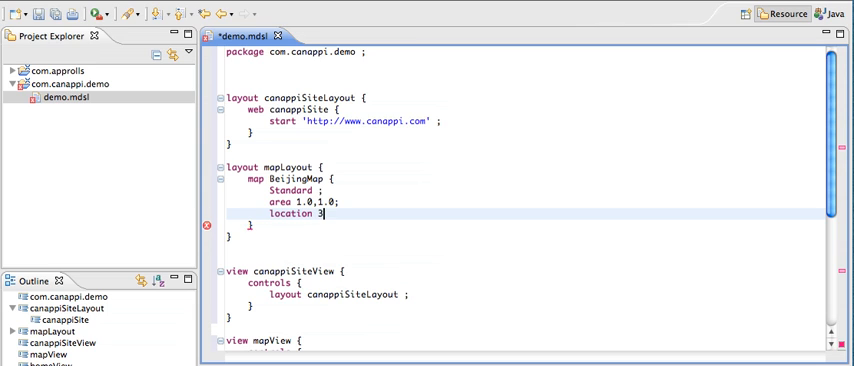
type("9.")
type("90421")
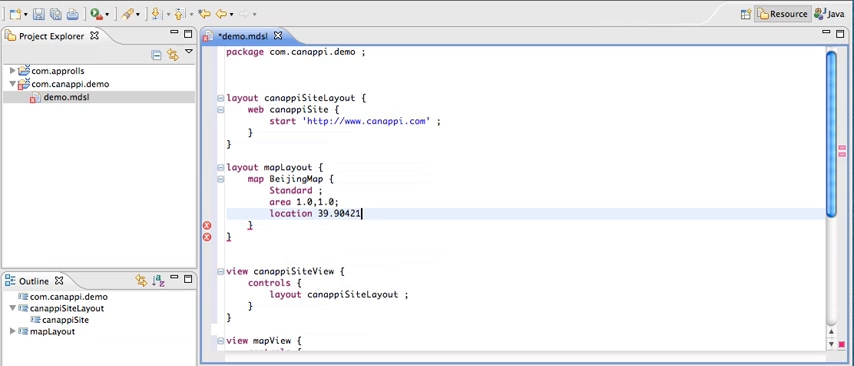
type(", 1")
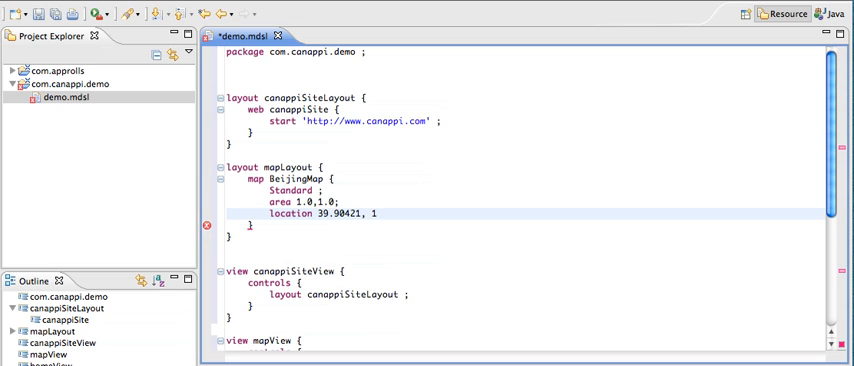
type("1")
type("6.")
type("407")
type("41;")
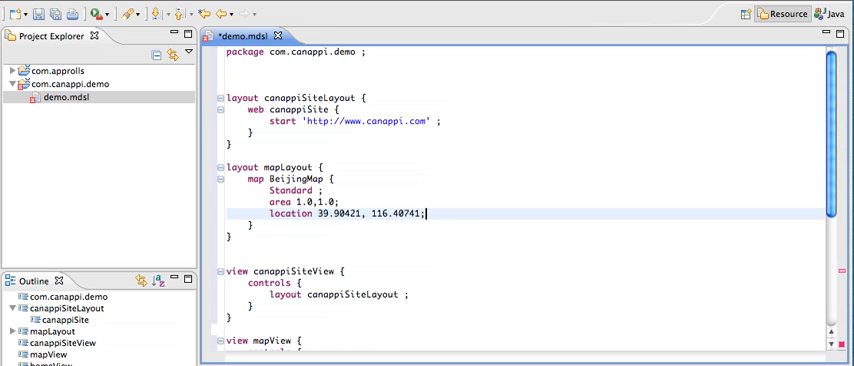
left_click(231, 236)
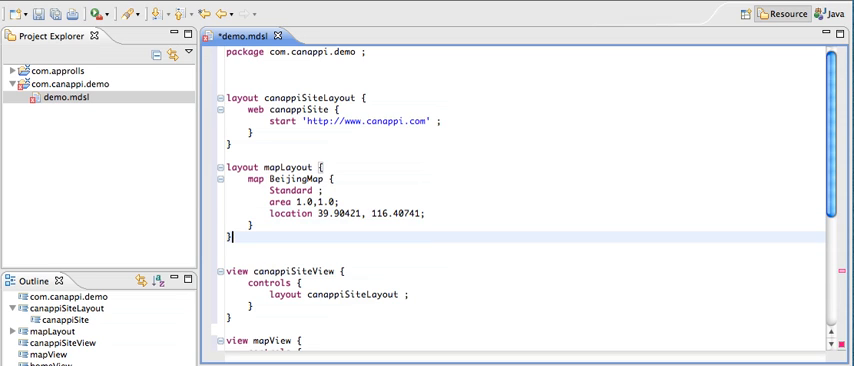
Add label usernameLabel 'user name' (20,80,80,30) { Right ; } in a new homeView layout.
key("Return")
key("Return")
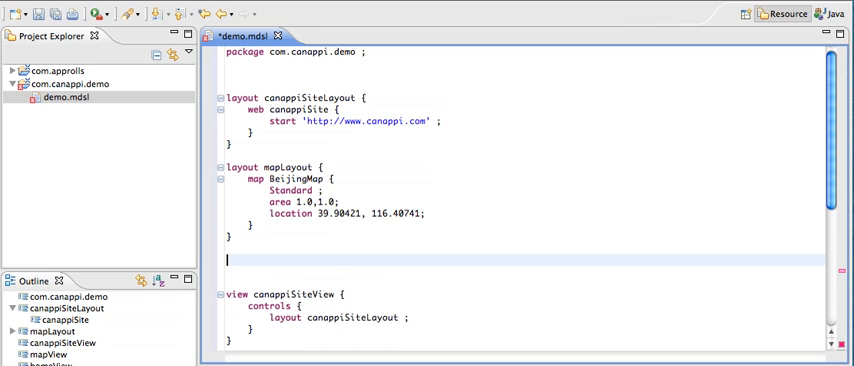
type("layou")
type("t ho")
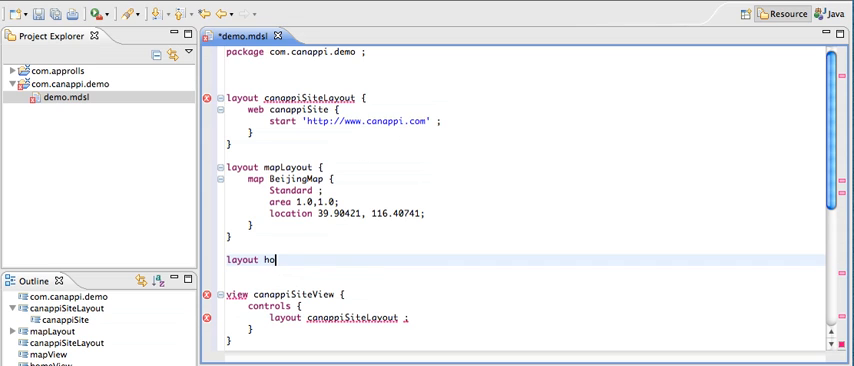
type("meView {")
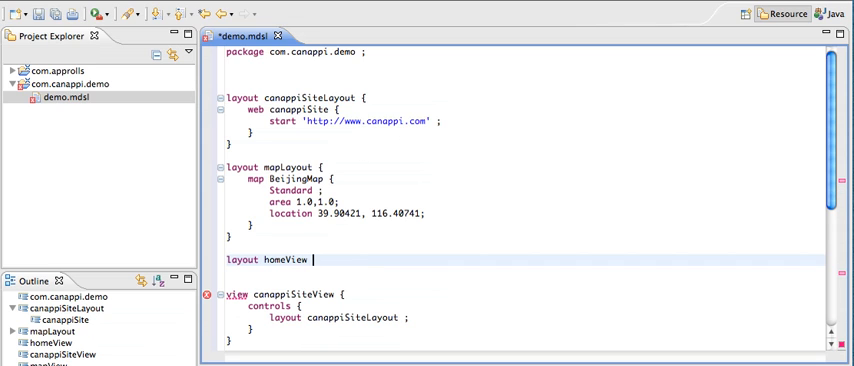
key("Return")
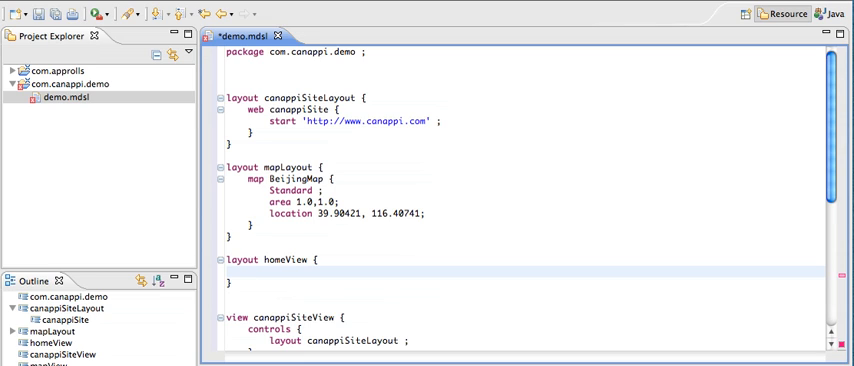
type("label ")
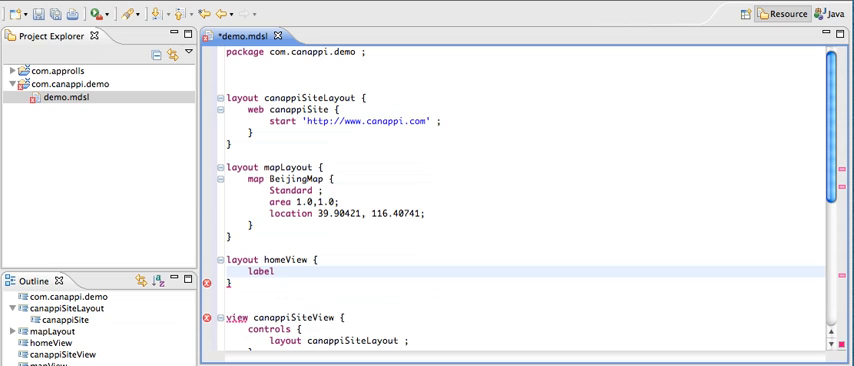
type("''")
key("BackSpace")
key("BackSpace")
type("user")
type("na")
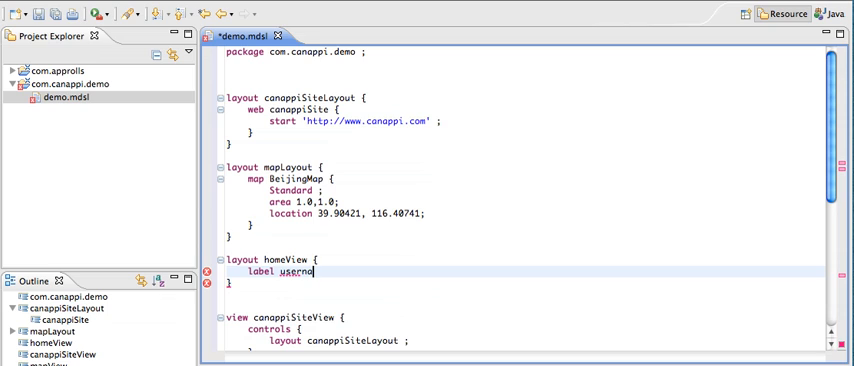
type("meLabel")
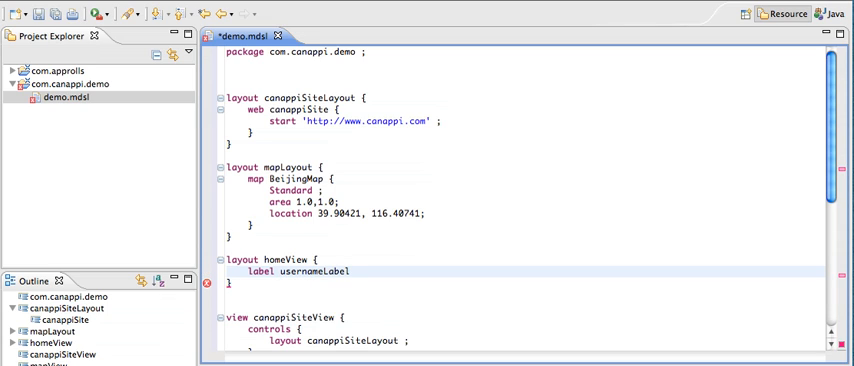
type(" '")
type("user")
type(" name'")
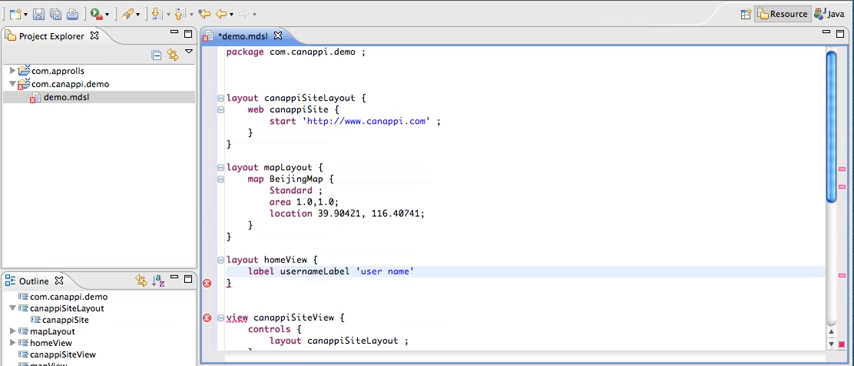
type(" (")
type("208")
type("0")
key("BackSpace")
type(",")
type("80,")
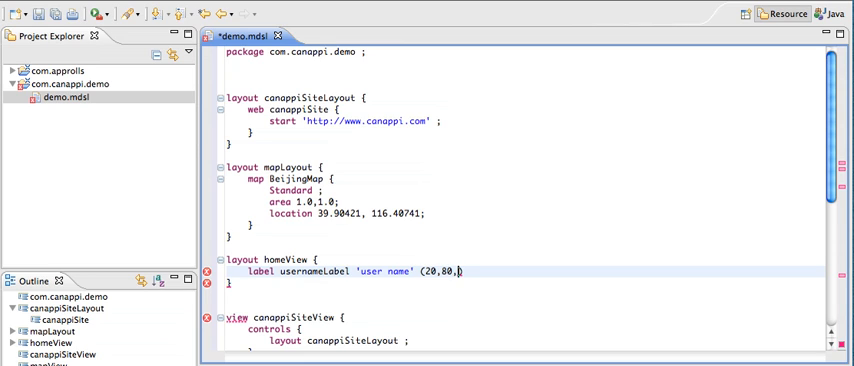
type("80")
type(",")
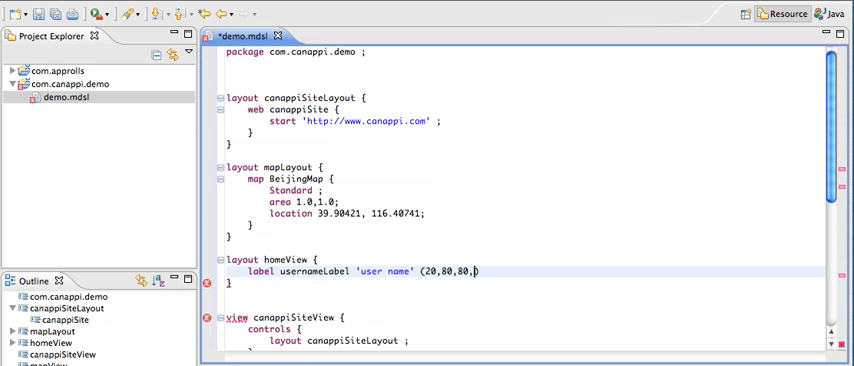
type("30")
type("{")
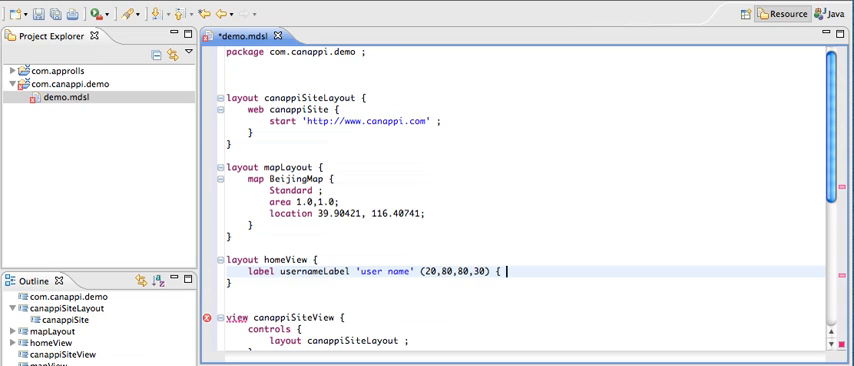
type(" Right")
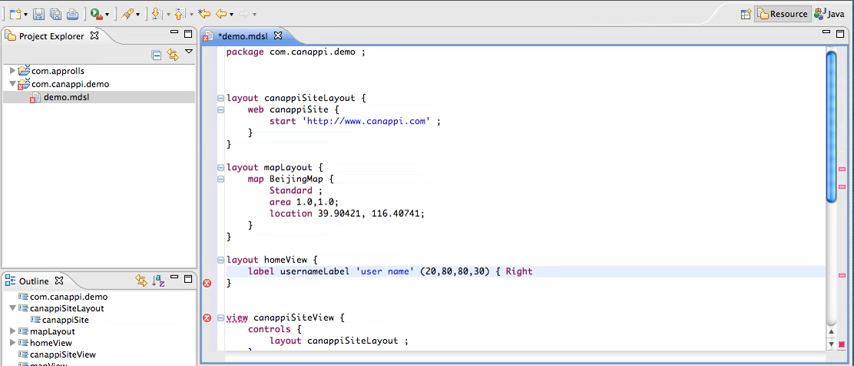
type(" ; }")
key("Return")
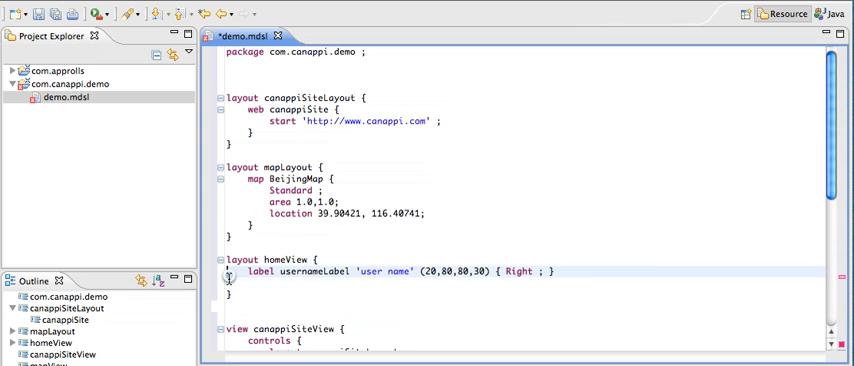
Duplicate the usernameLabel line as passwordLabel 'password'.
triple_click(230, 272)
key("ctrl+c")
left_click(229, 284)
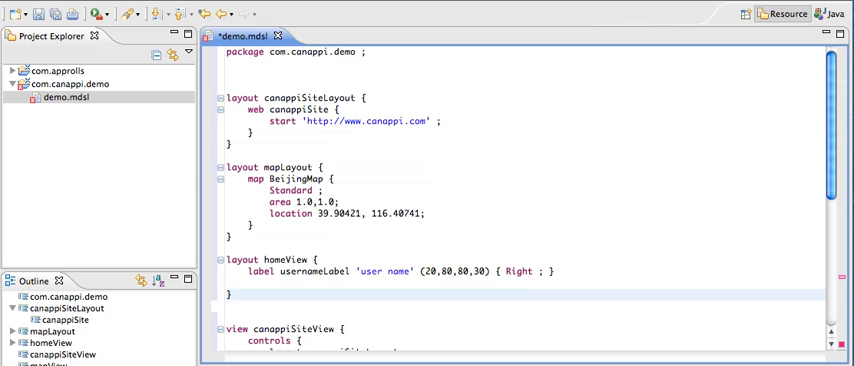
key("ctrl+v")
left_click_drag(360, 283, 409, 284)
type("pa")
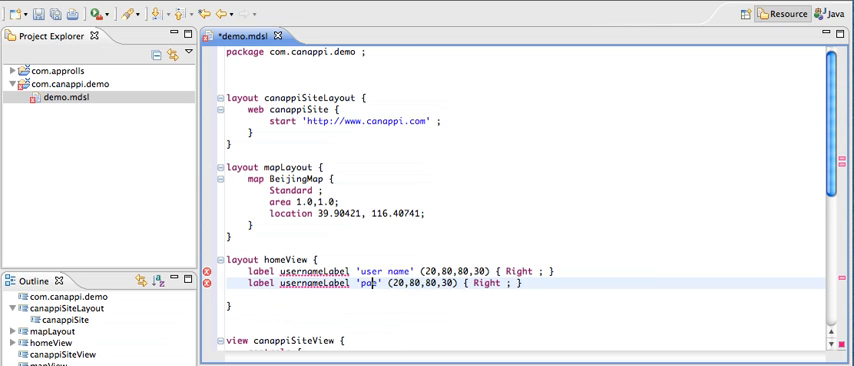
type("e")
type("s")
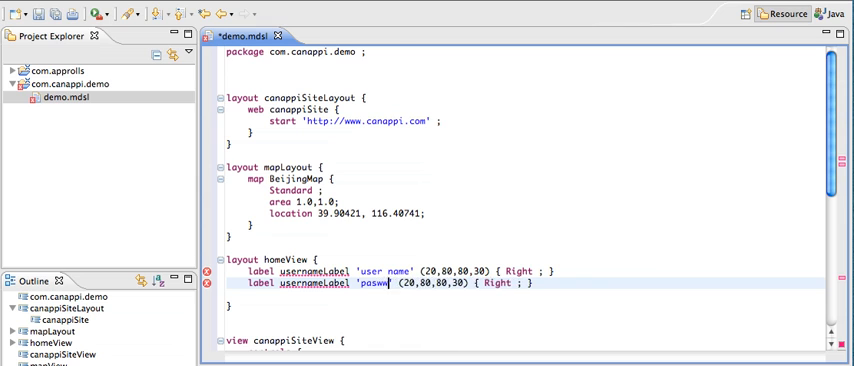
type("sword")
left_click_drag(280, 283, 322, 283)
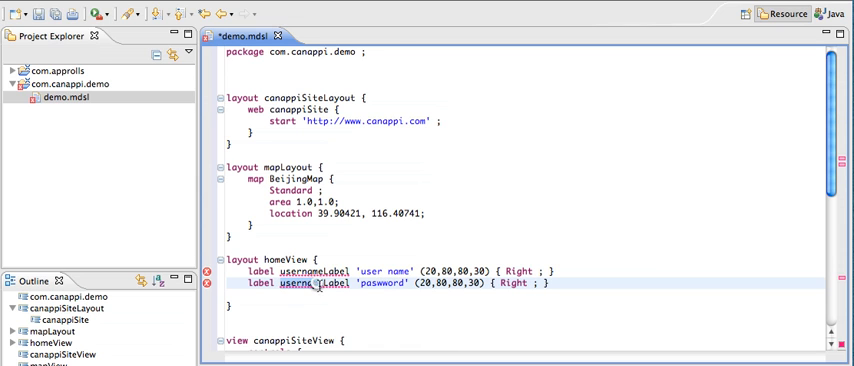
type("passwo")
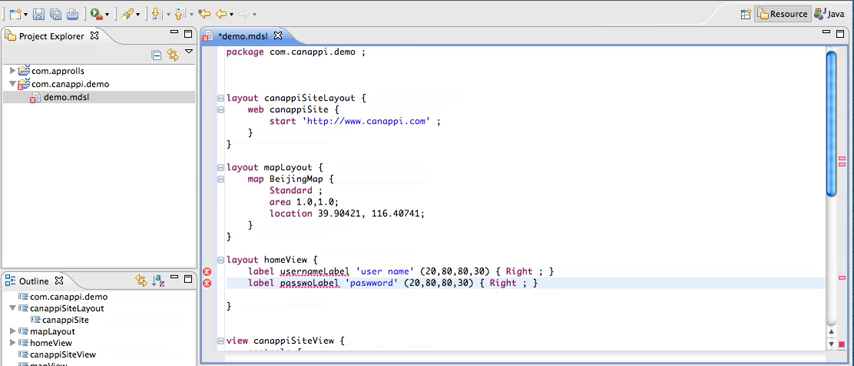
type("rd")
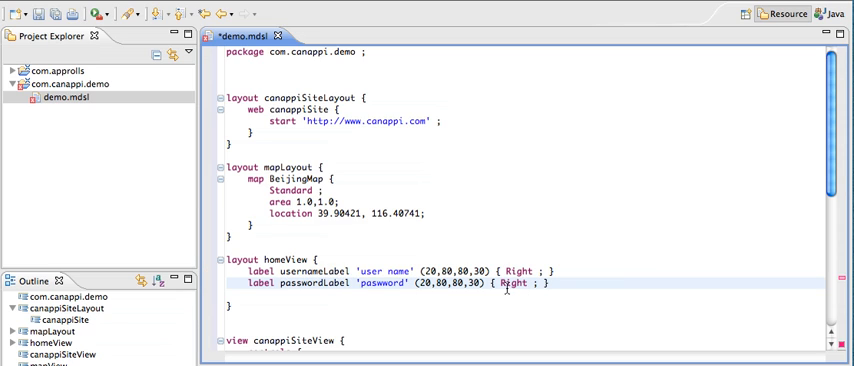
Reduce the passwordLabel's coordinates to (,120,,).
left_click(433, 283)
key("BackSpace")
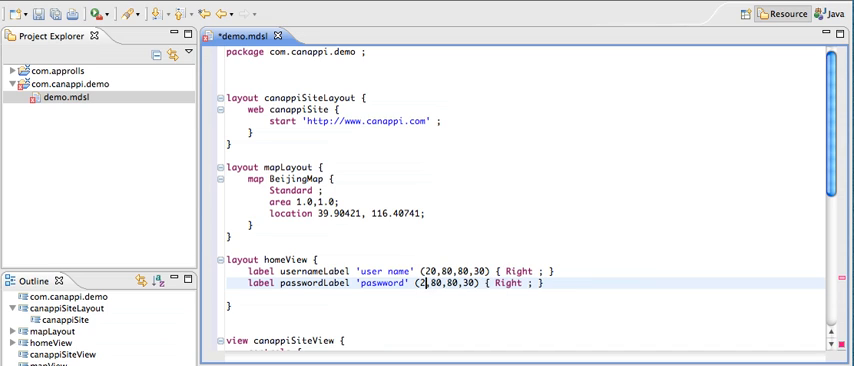
key("BackSpace")
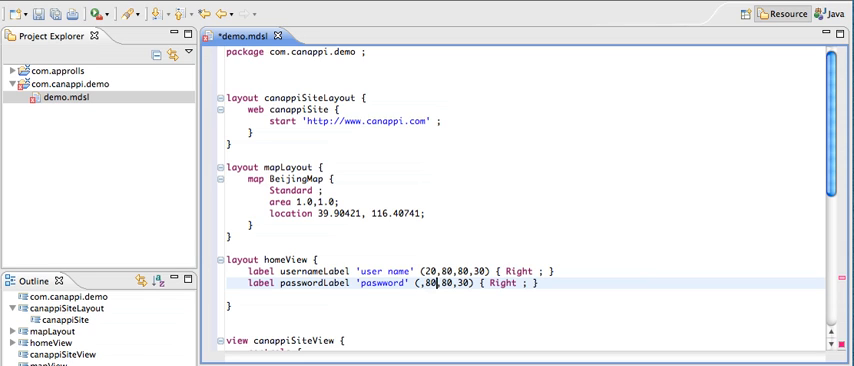
key("BackSpace")
key("BackSpace")
type("12")
type("0")
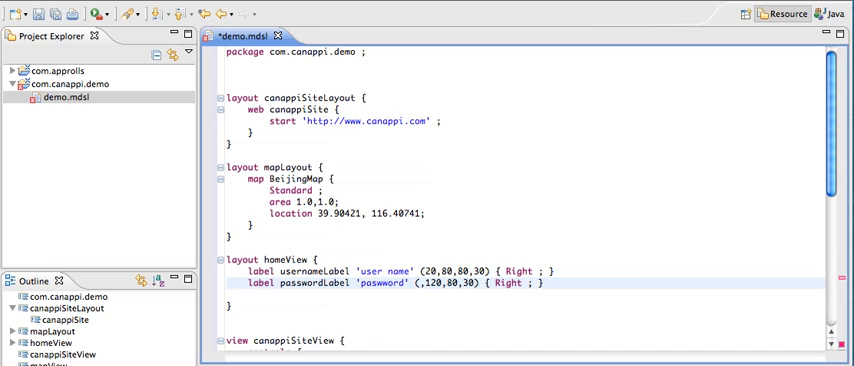
key("Delete")
key("Delete")
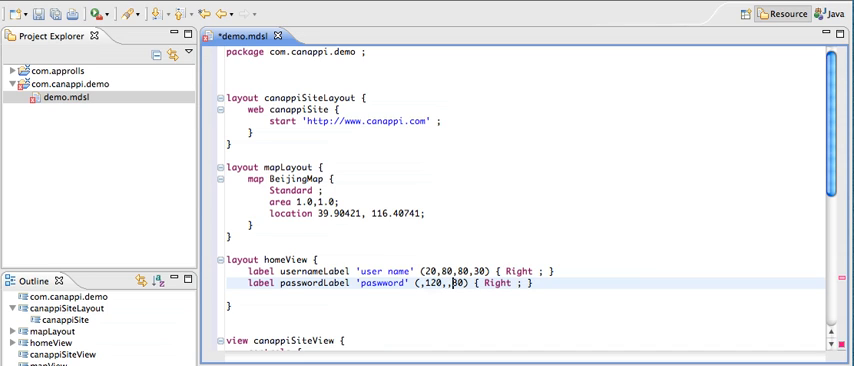
key("Delete")
key("Delete")
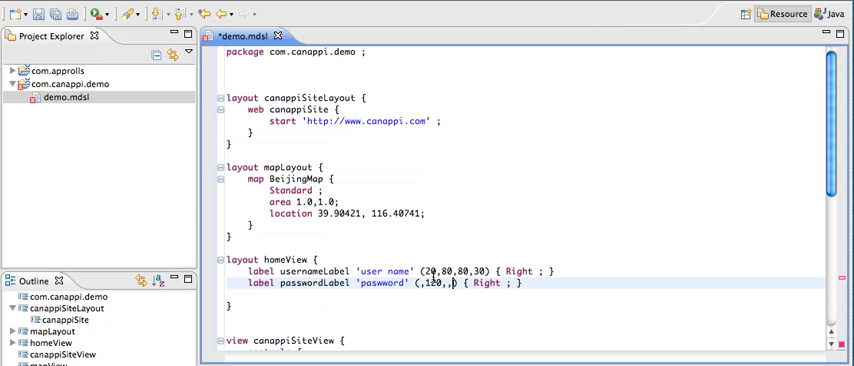
Change usernameLabel's first position value from 20 to 30.
left_click(432, 272)
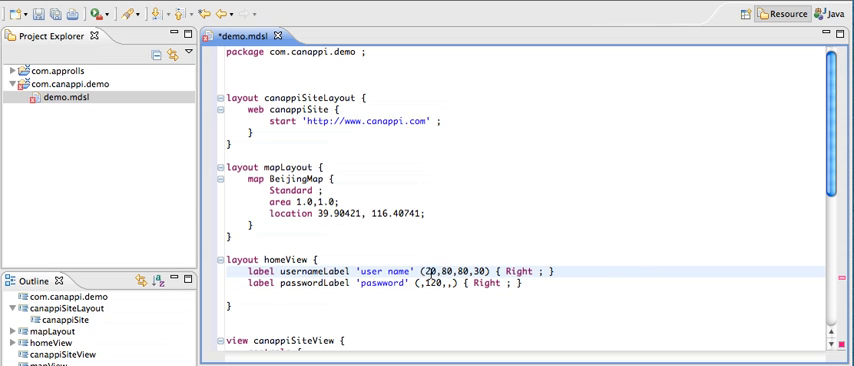
key("BackSpace")
type("3")
left_click_drag(227, 272, 227, 285)
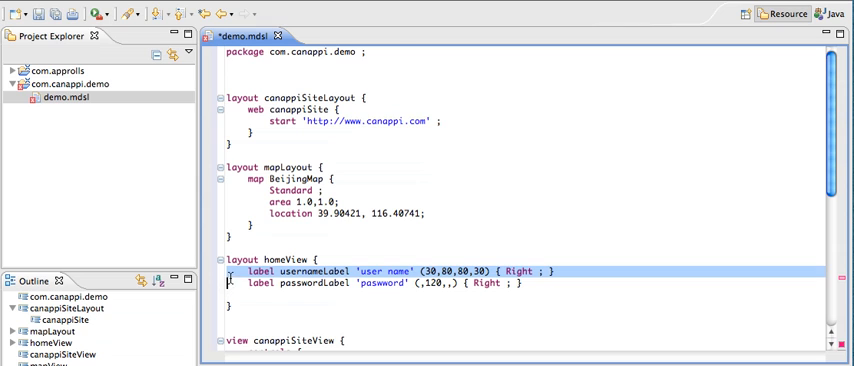
left_click(227, 272)
Duplicate both label lines as text username and text password fields.
left_click_drag(227, 272, 227, 295)
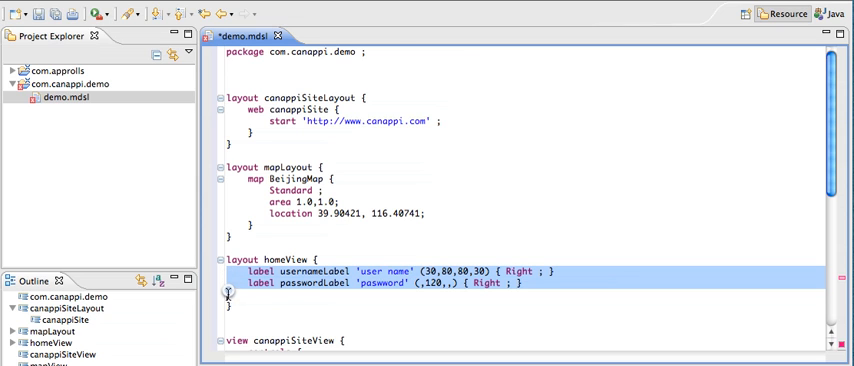
key("ctrl+c")
left_click(231, 294)
key("Return")
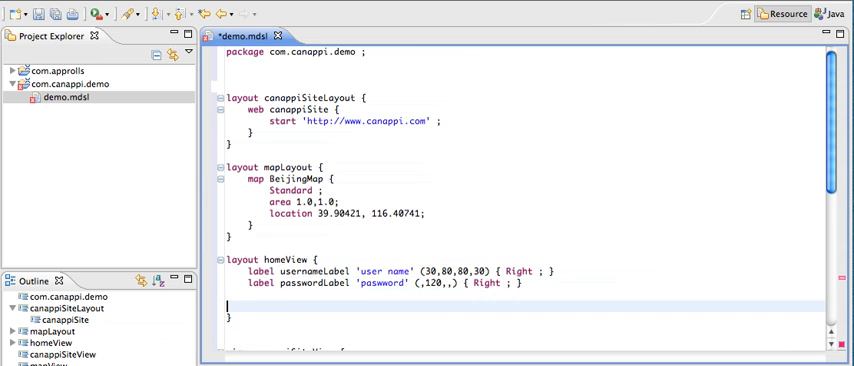
key("ctrl+v")
double_click(256, 306)
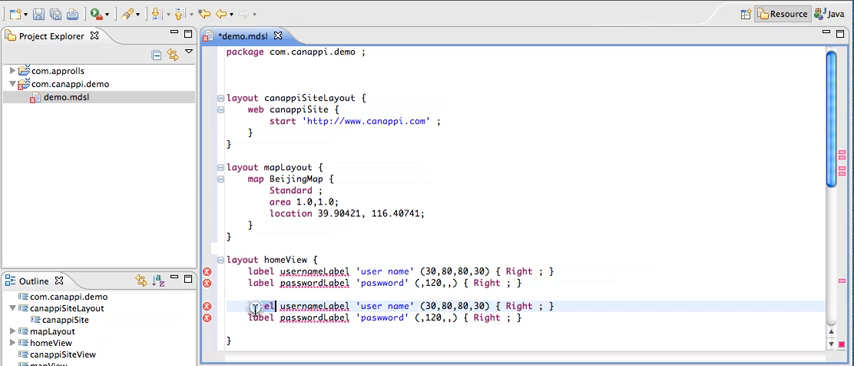
type("text")
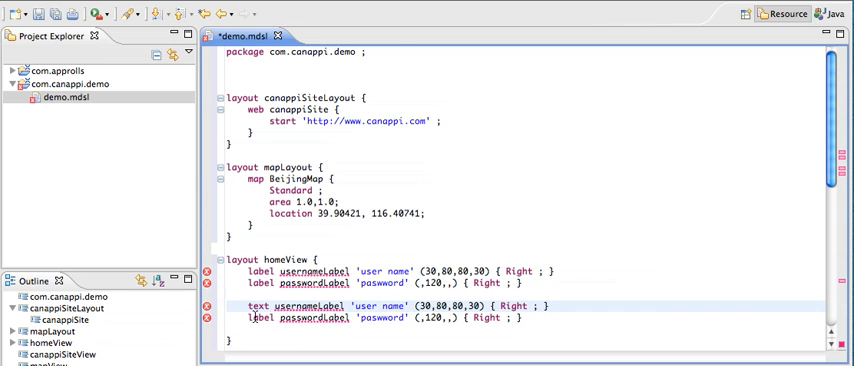
double_click(258, 317)
type("text")
double_click(310, 306)
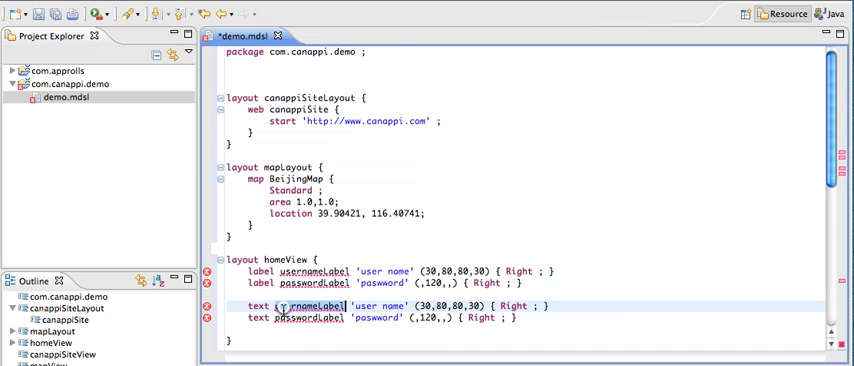
type("usern")
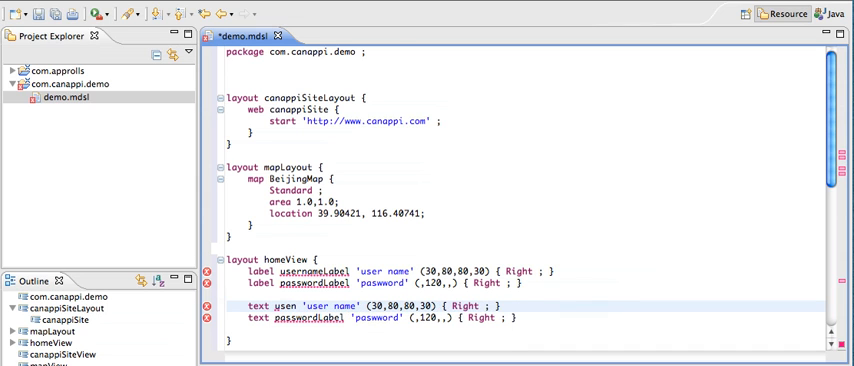
type("ame")
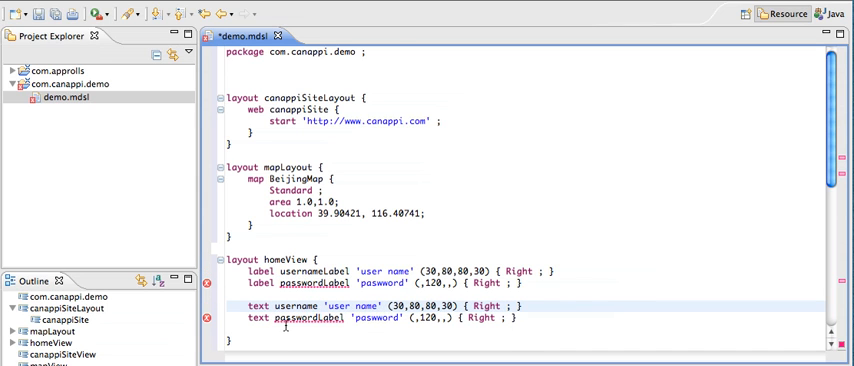
left_click(344, 318)
key("BackSpace")
key("BackSpace")
key("BackSpace")
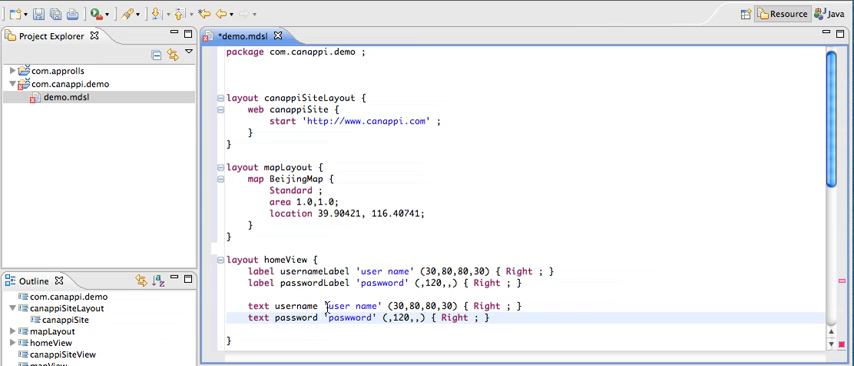
Strip the field strings and make both fields Left-aligned with border rounded.
left_click_drag(325, 306, 383, 306)
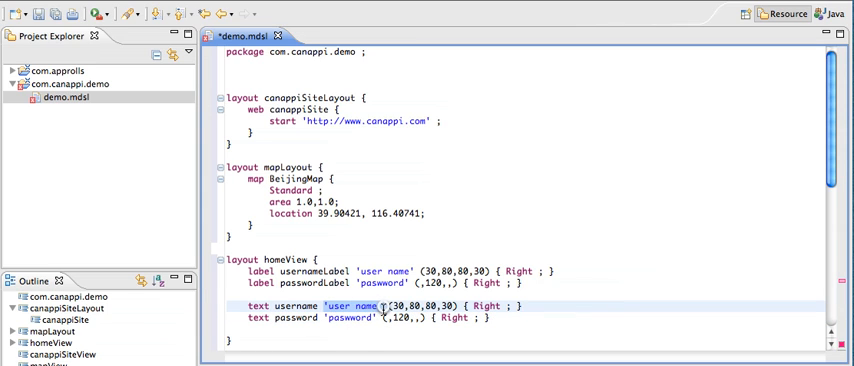
key("BackSpace")
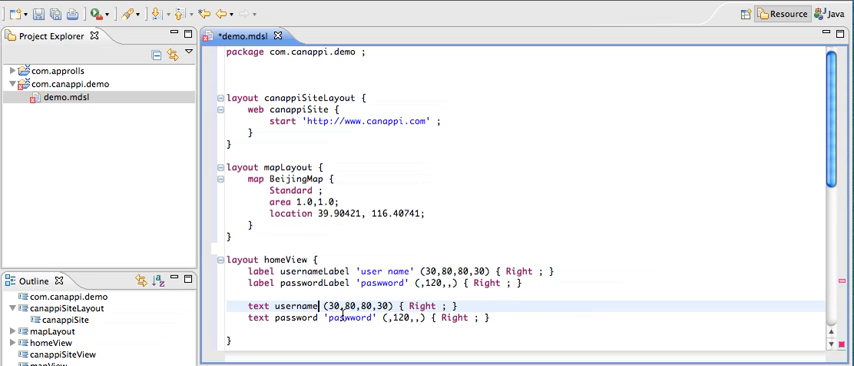
left_click_drag(325, 317, 372, 317)
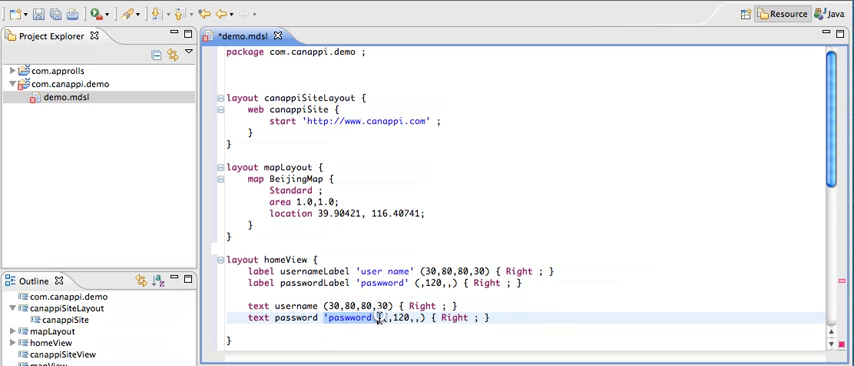
key("BackSpace")
key("BackSpace")
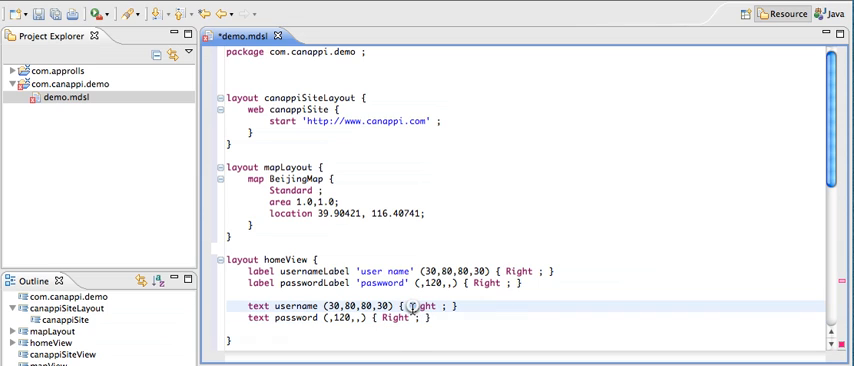
double_click(408, 305)
key("BackSpace")
type("Left")
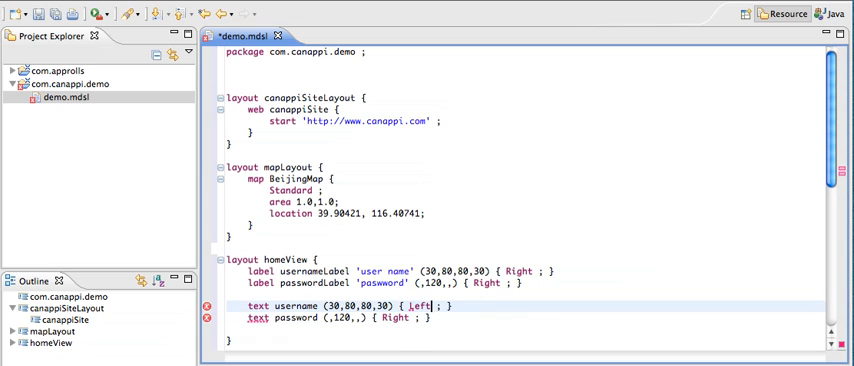
double_click(393, 317)
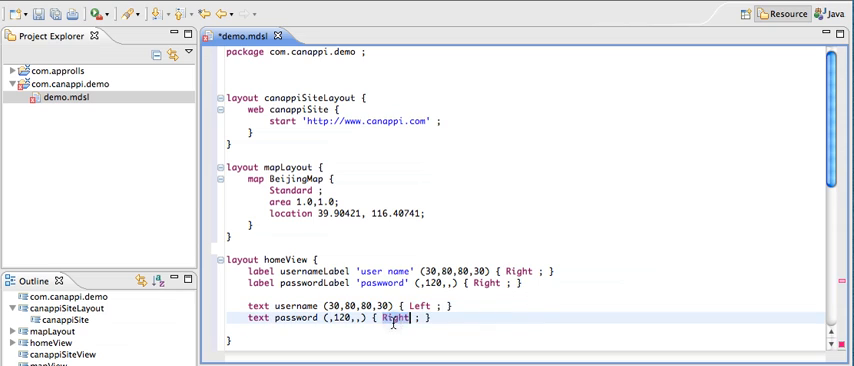
type("Left ; ")
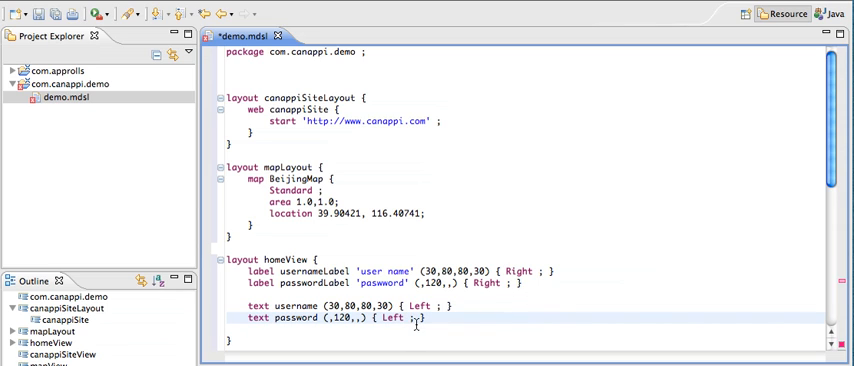
type("border ")
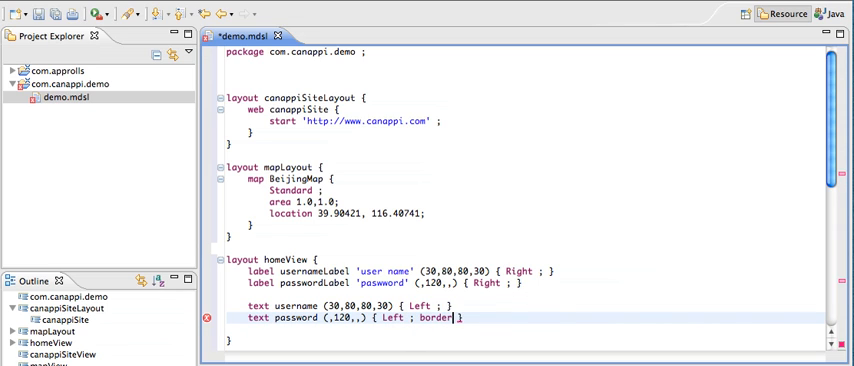
type("rounded ")
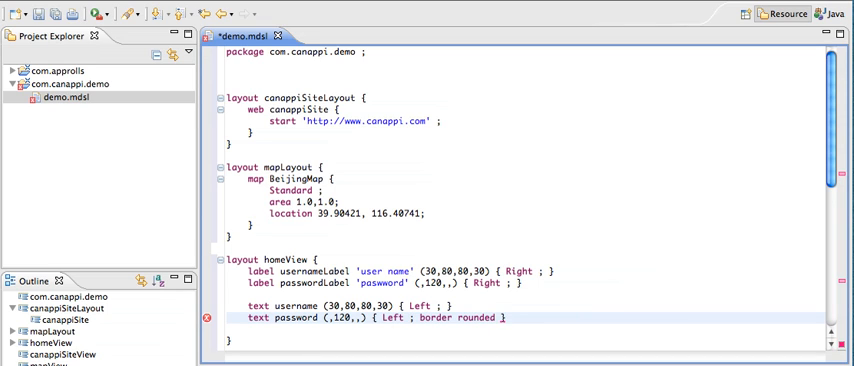
type(";")
key("Up")
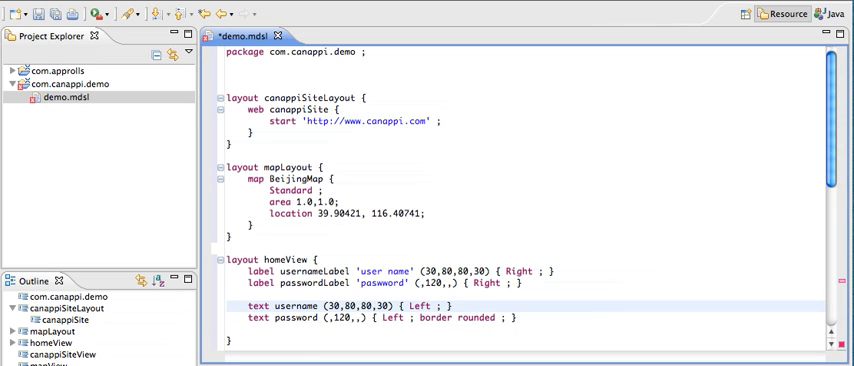
type("border")
type(" rou")
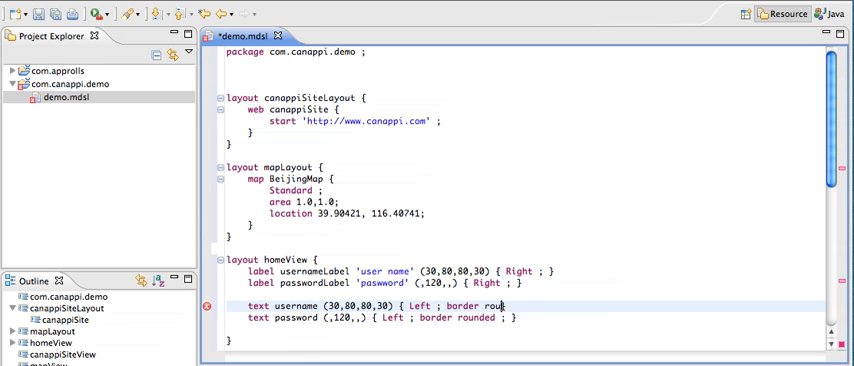
type("nded ; }")
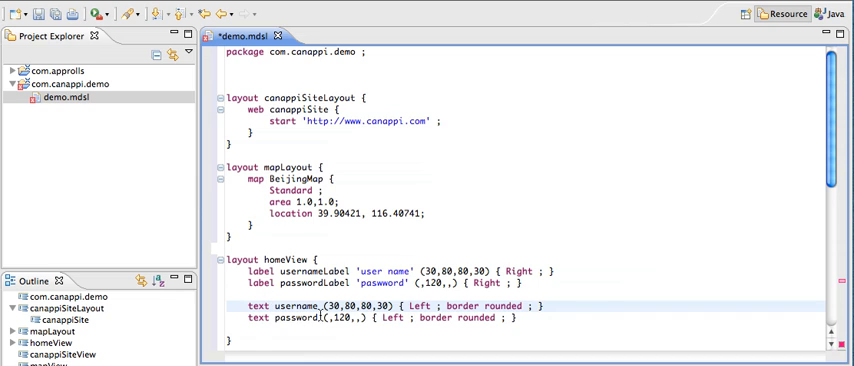
Set the username field to (120,80,100,30) and the password field to (,120,,).
double_click(327, 306)
key("BackSpace")
type("30")
double_click(336, 306)
type("12")
type("0")
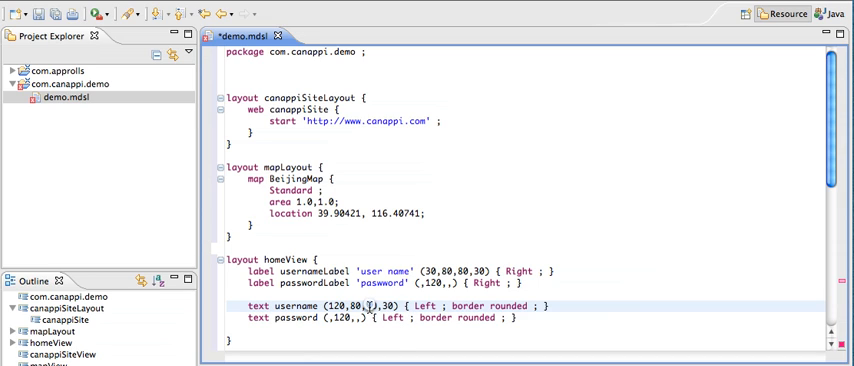
double_click(372, 306)
type("100")
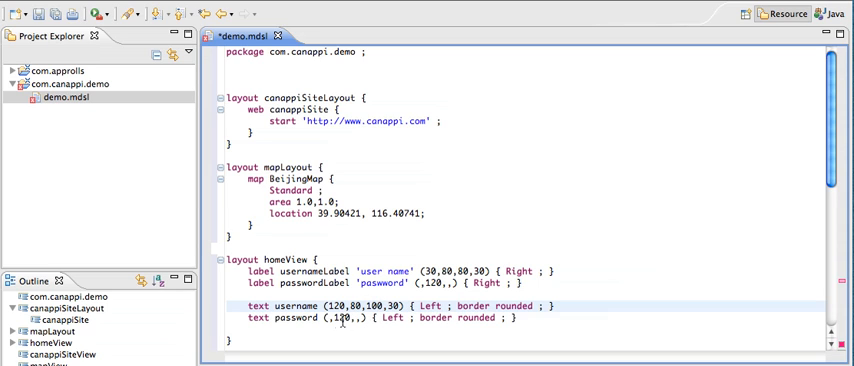
left_click_drag(323, 317, 372, 318)
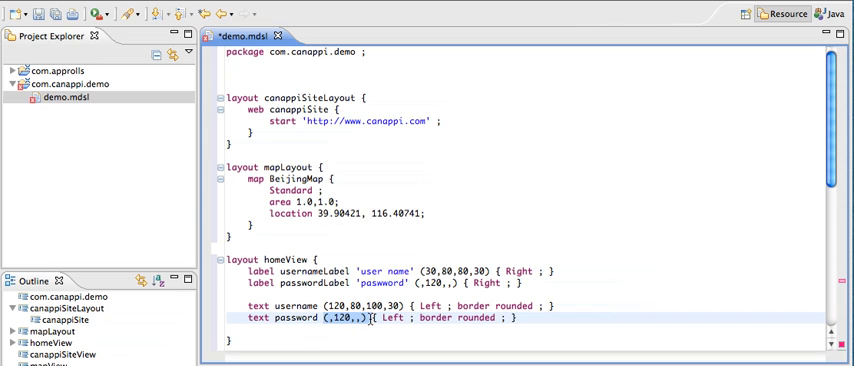
left_click_drag(415, 283, 457, 284)
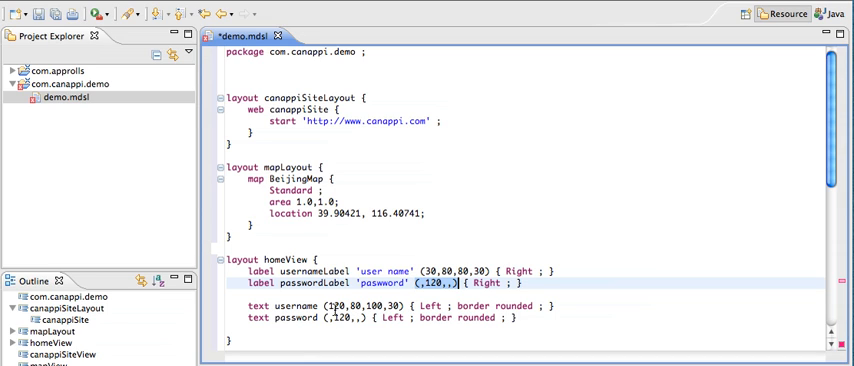
Add button loginButton 'login' (80,200,160, 30) with Gradient GreenConfirm.
left_click(536, 320)
key("Return")
key("Return")
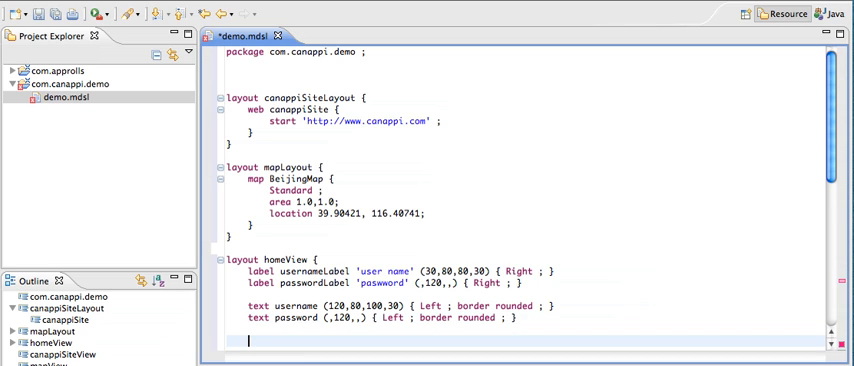
type("Butto")
key("BackSpace")
key("BackSpace")
key("BackSpace")
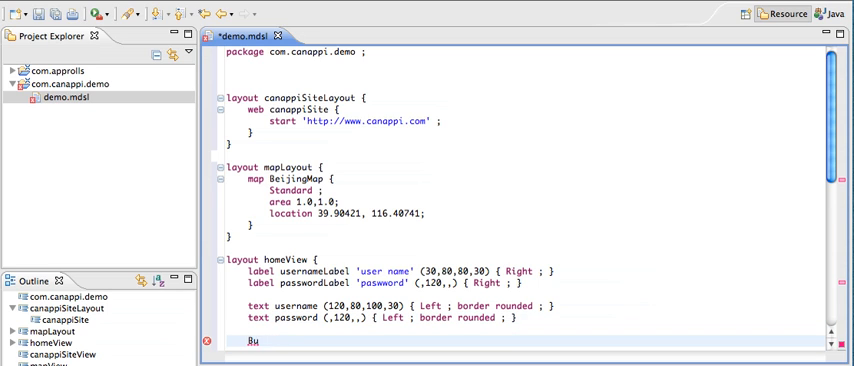
type("bu")
key("BackSpace")
type("utton ")
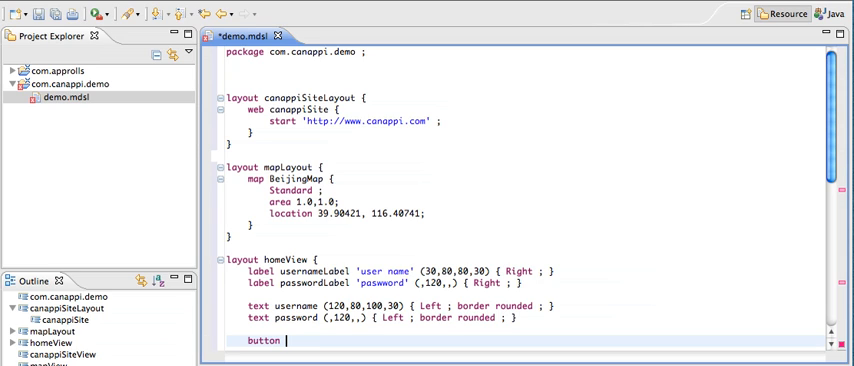
type("login")
type("B")
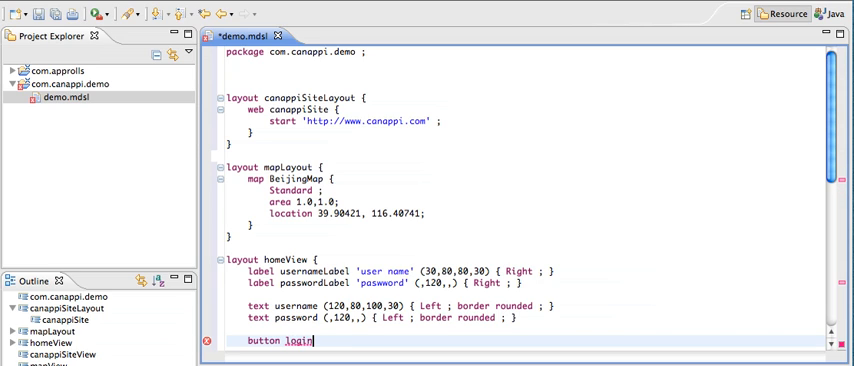
type("utton ")
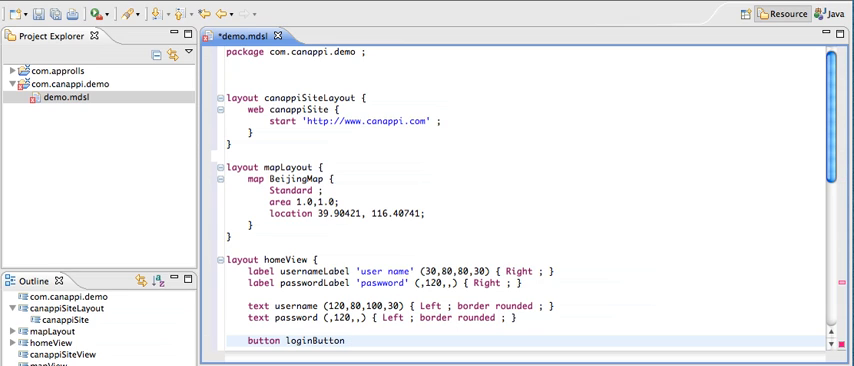
type("'l")
type("ogin'")
type(" (")
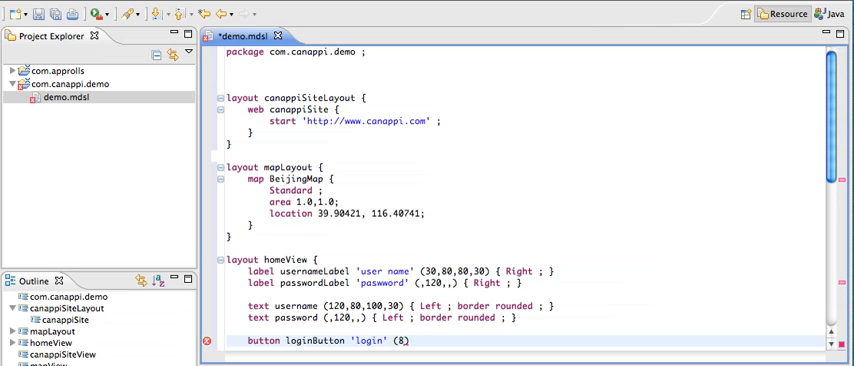
type("80,")
type("2")
type("00,")
type("160")
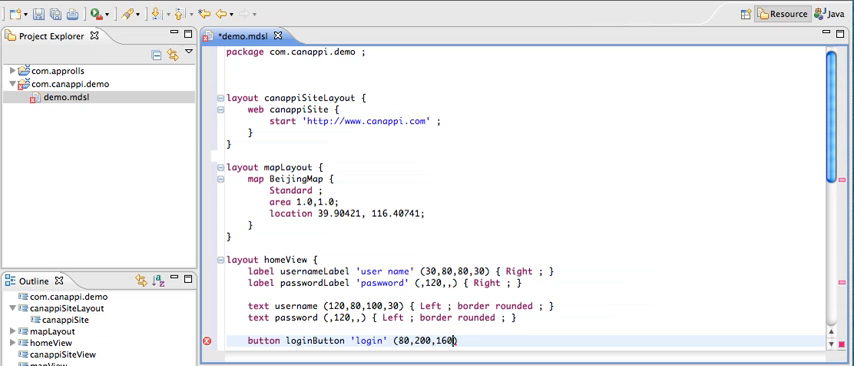
type(", 30) ")
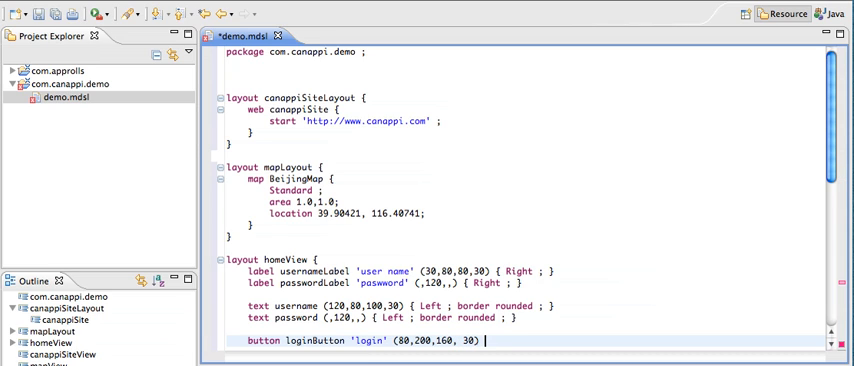
type("{ ")
type("Gradien")
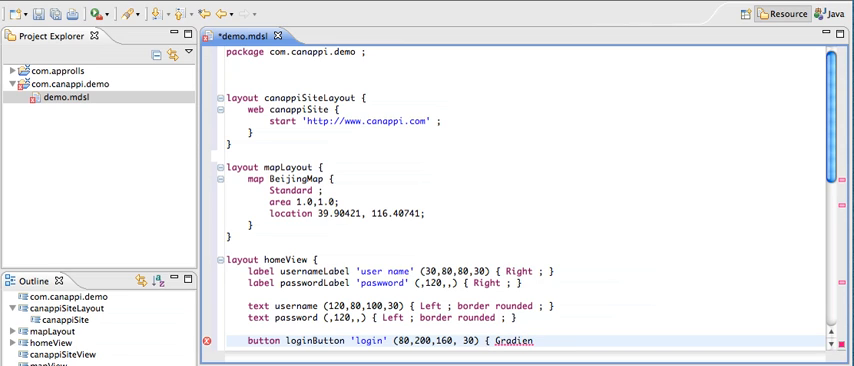
type("t")
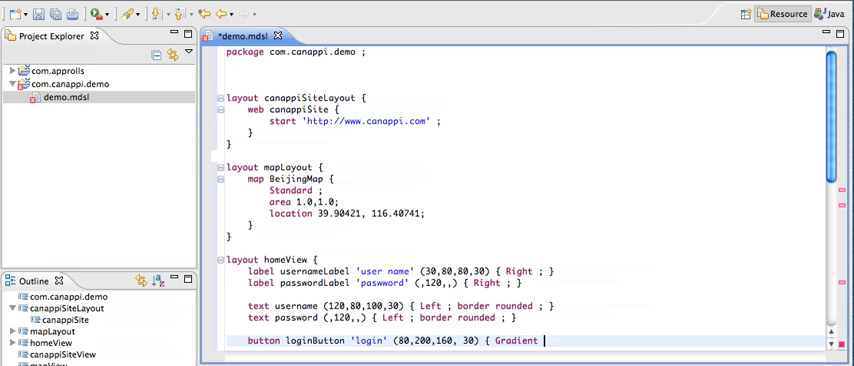
key("ctrl+space")
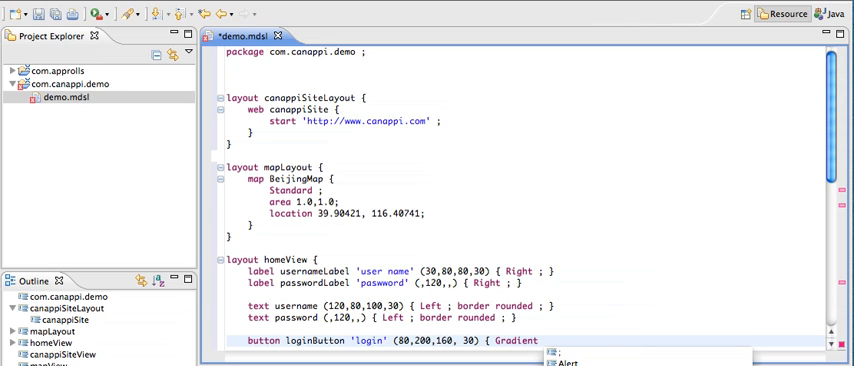
key("Return")
type("; ")
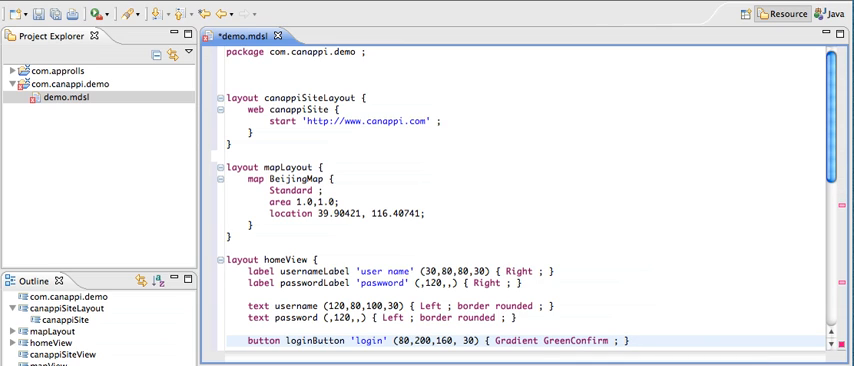
type("}")
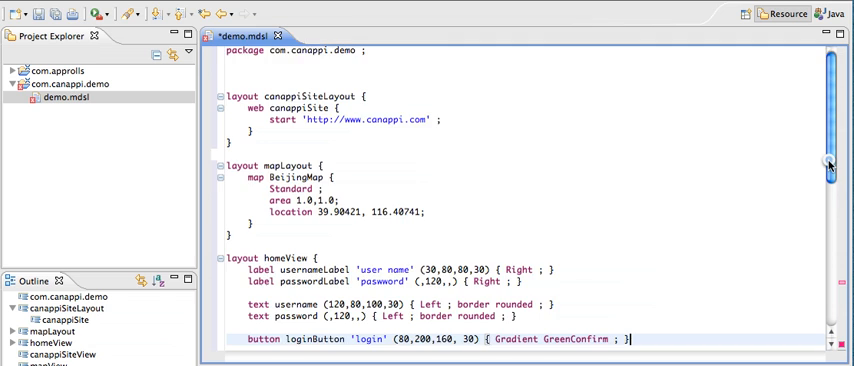
left_click_drag(835, 187, 835, 215)
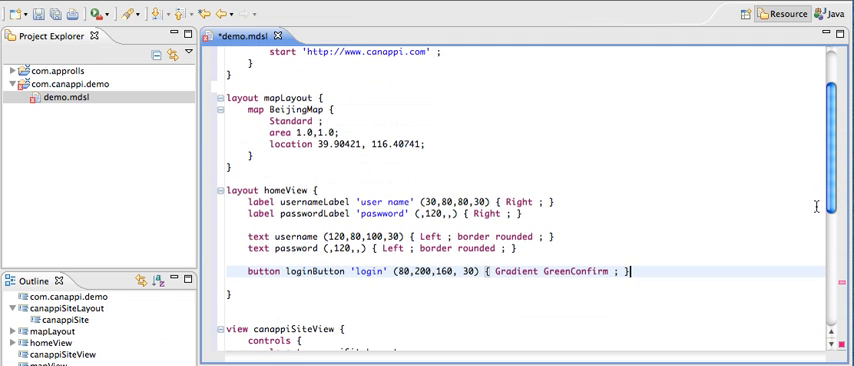
left_click_drag(835, 180, 831, 296)
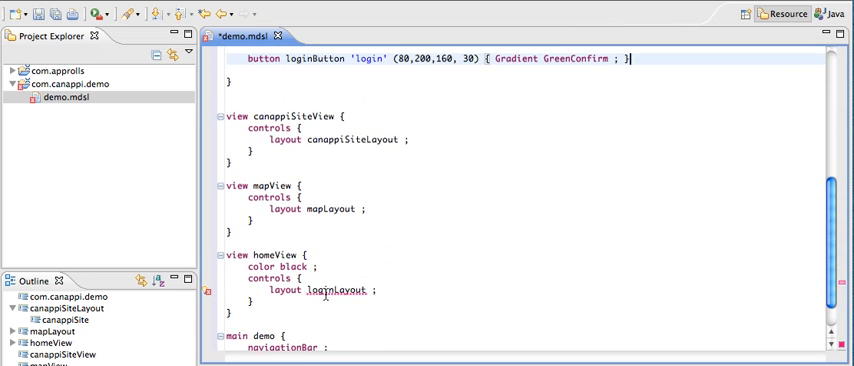
Paste loginLayout over the homeView layout name so the view's reference resolves.
double_click(326, 291)
key("ctrl+c")
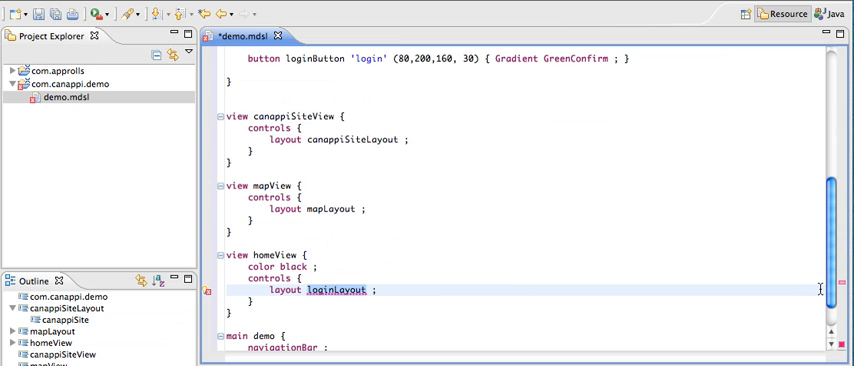
mouse_move(831, 296)
left_mouse_down()
mouse_move(820, 238)
mouse_move(831, 200)
left_mouse_up()
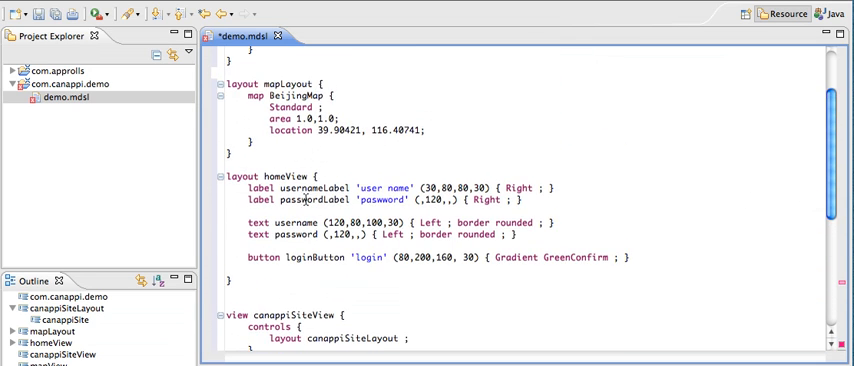
double_click(285, 177)
key("ctrl+v")
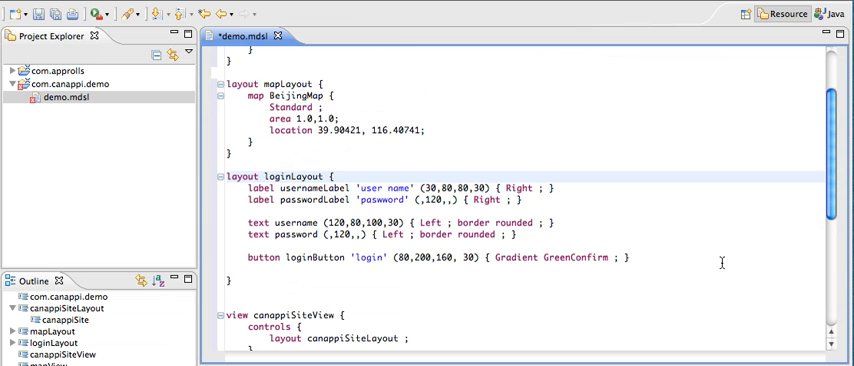
mouse_move(832, 200)
left_mouse_down()
mouse_move(833, 300)
mouse_move(820, 124)
left_mouse_up()
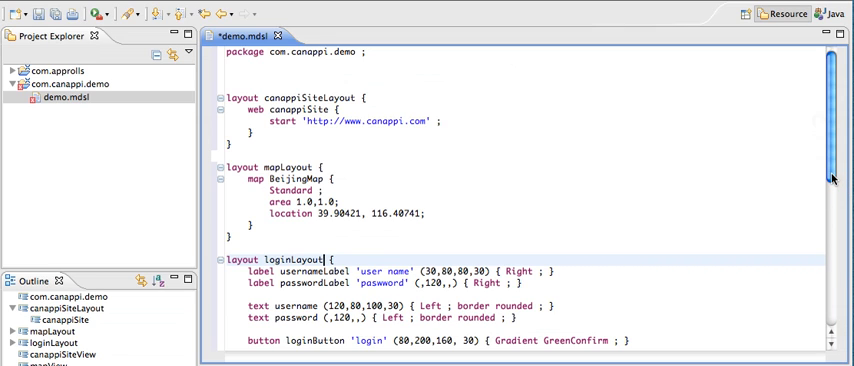
Save demo.mdsl with Ctrl+S.
key("ctrl+s")
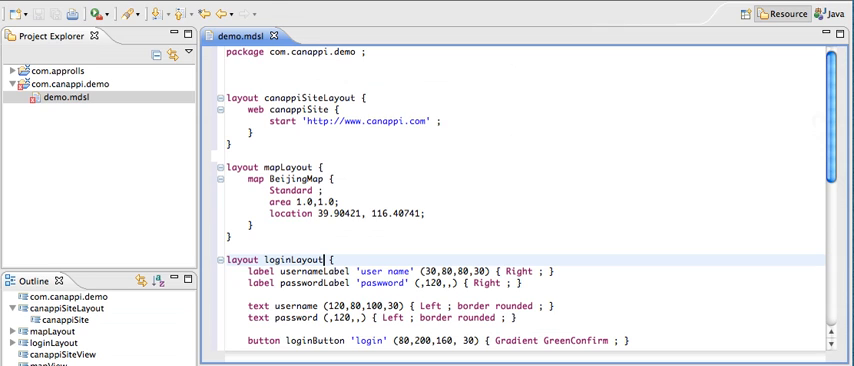